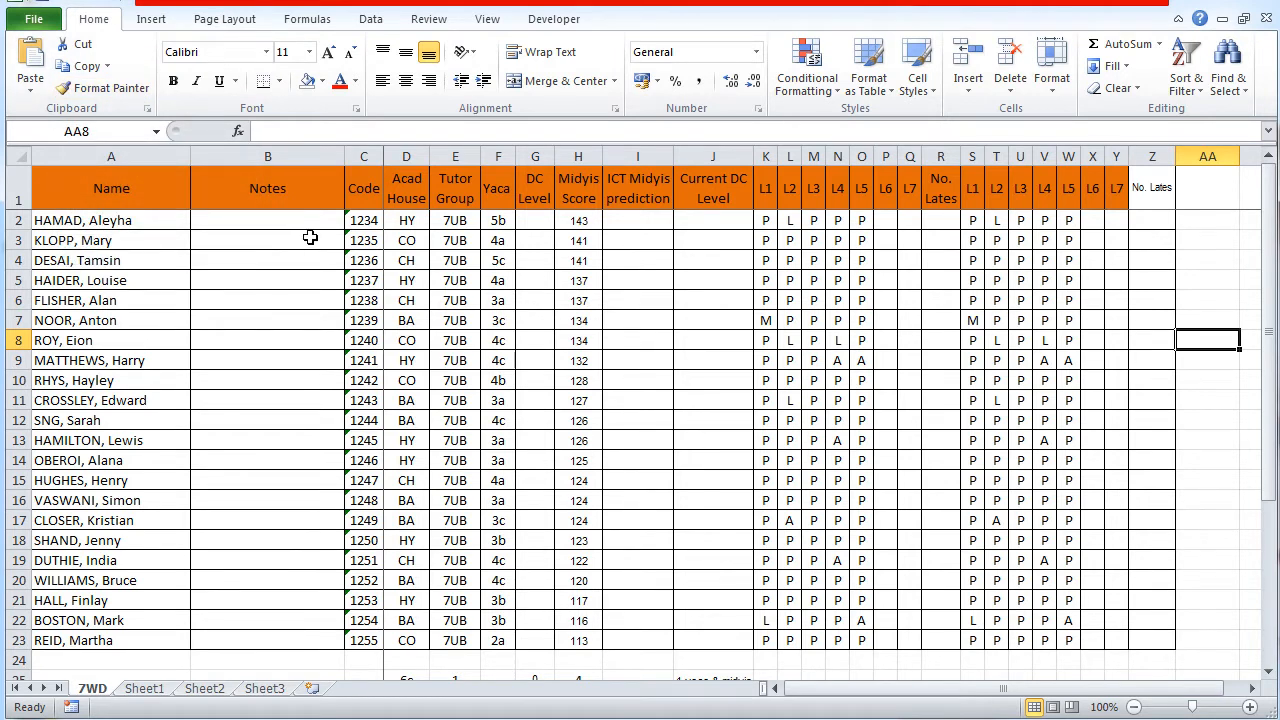
left_click(1150, 195)
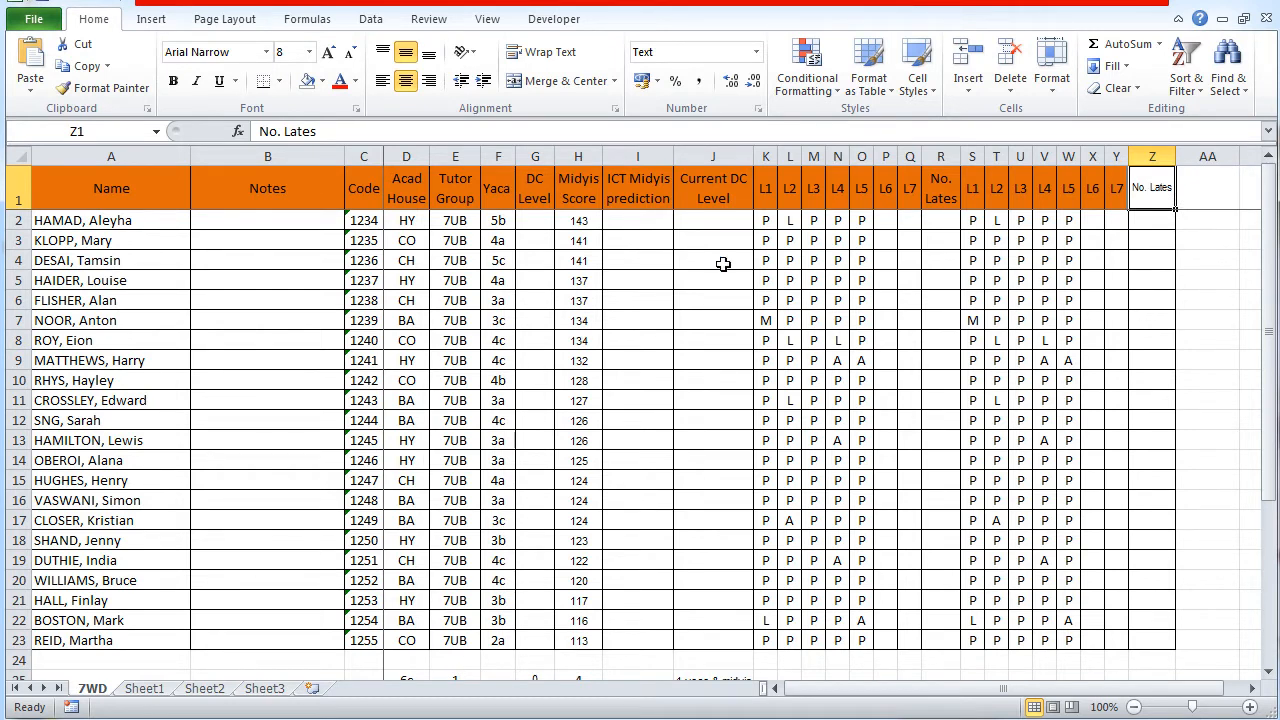
left_click_drag(129, 194, 1117, 195)
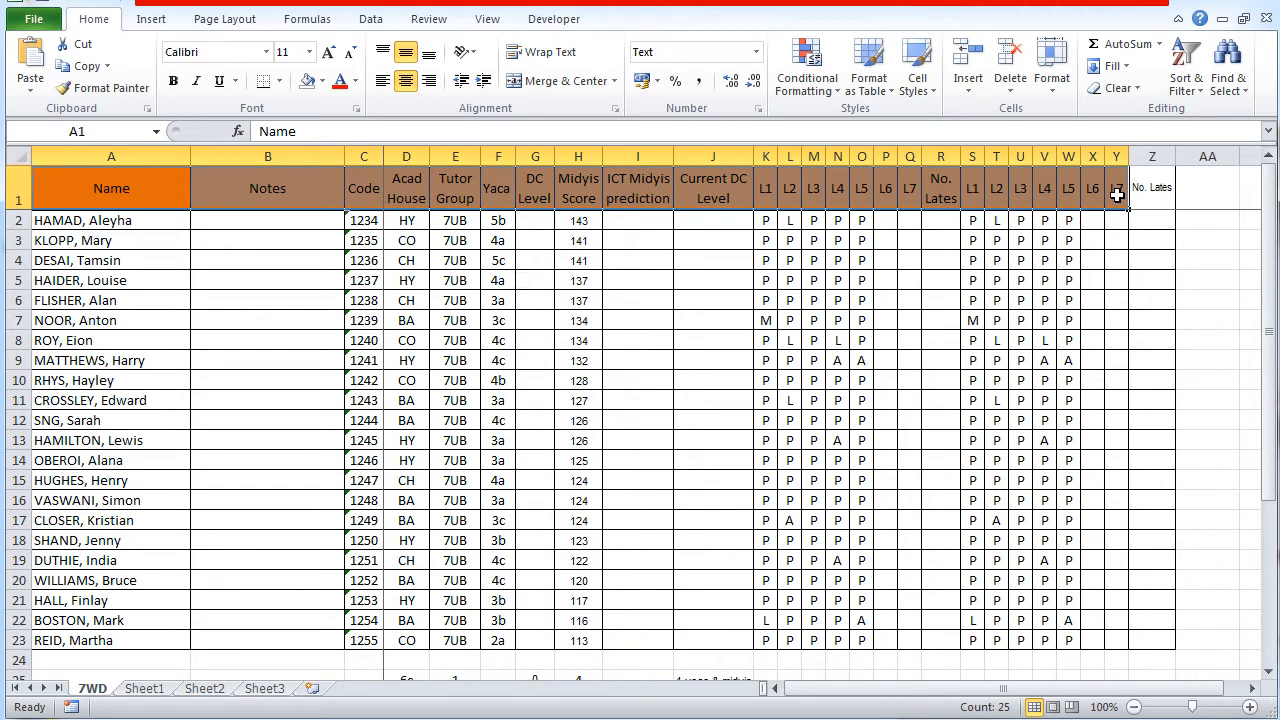
left_click(1120, 221)
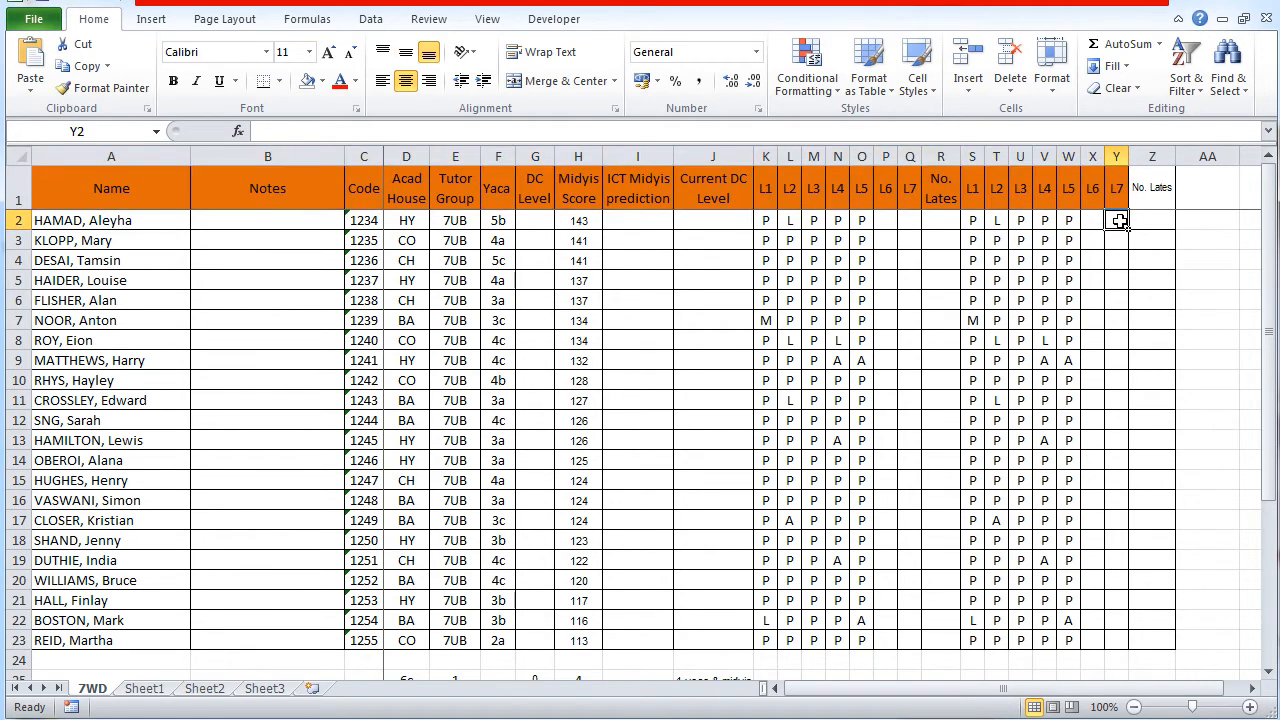
left_click(1120, 202)
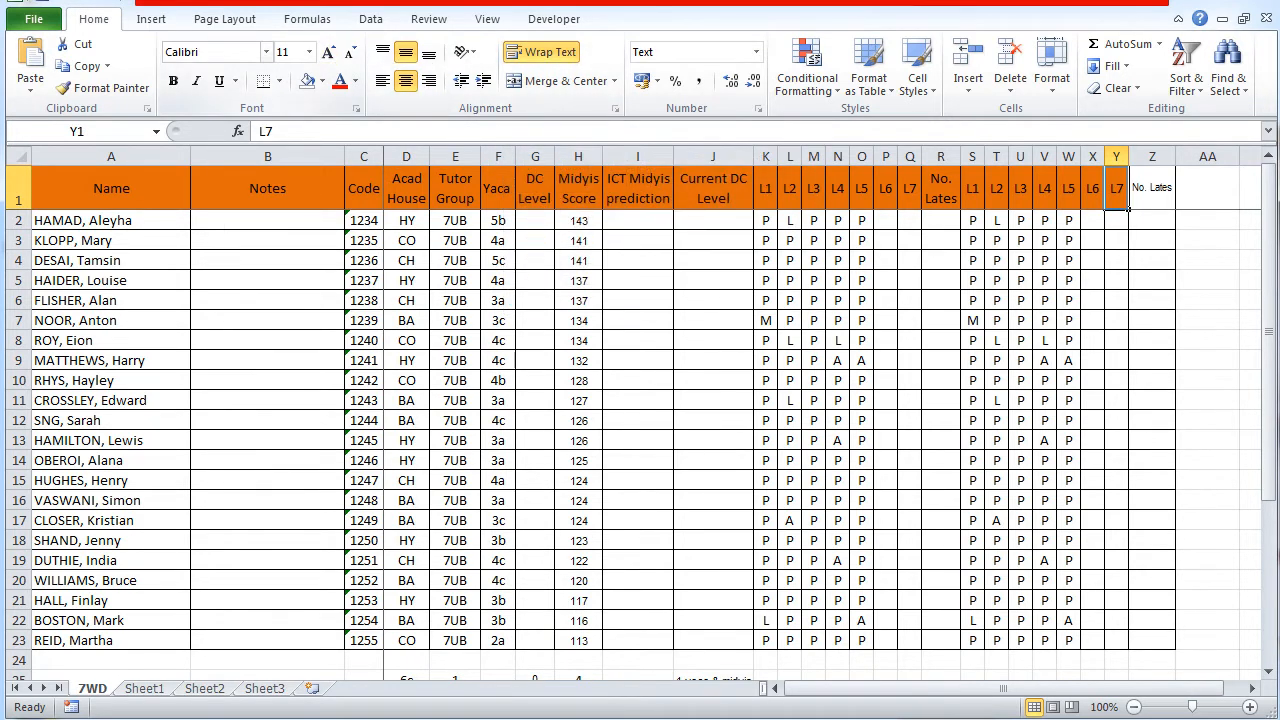
Step: Format the No. Lates header in Z1 with the dark orange fill, Calibri font at size 11, and wrapped text
left_click(1153, 191)
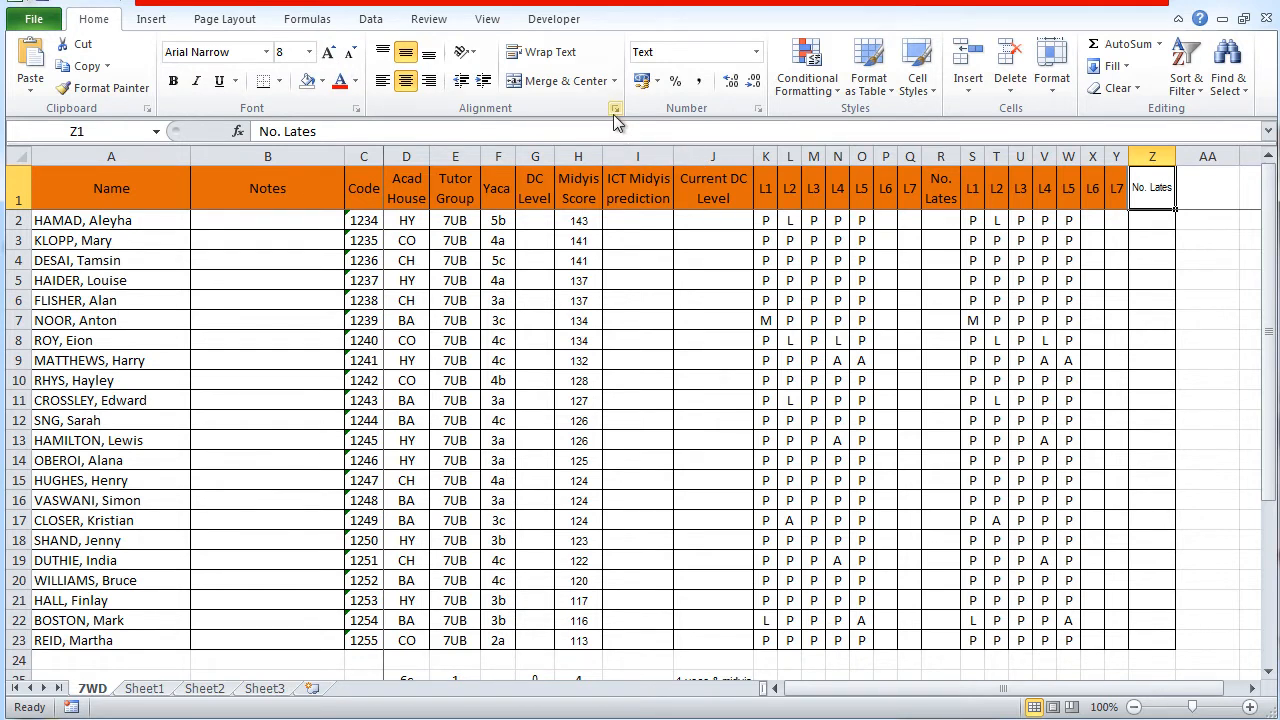
left_click(323, 81)
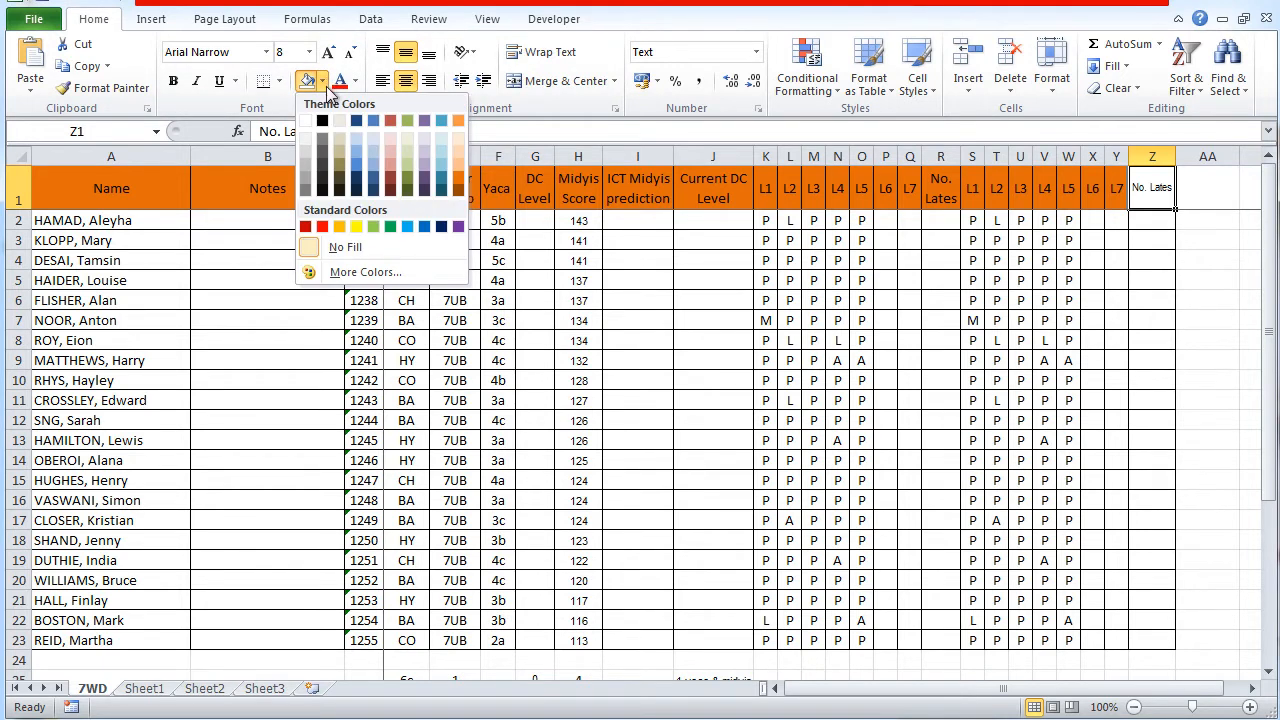
left_click(458, 185)
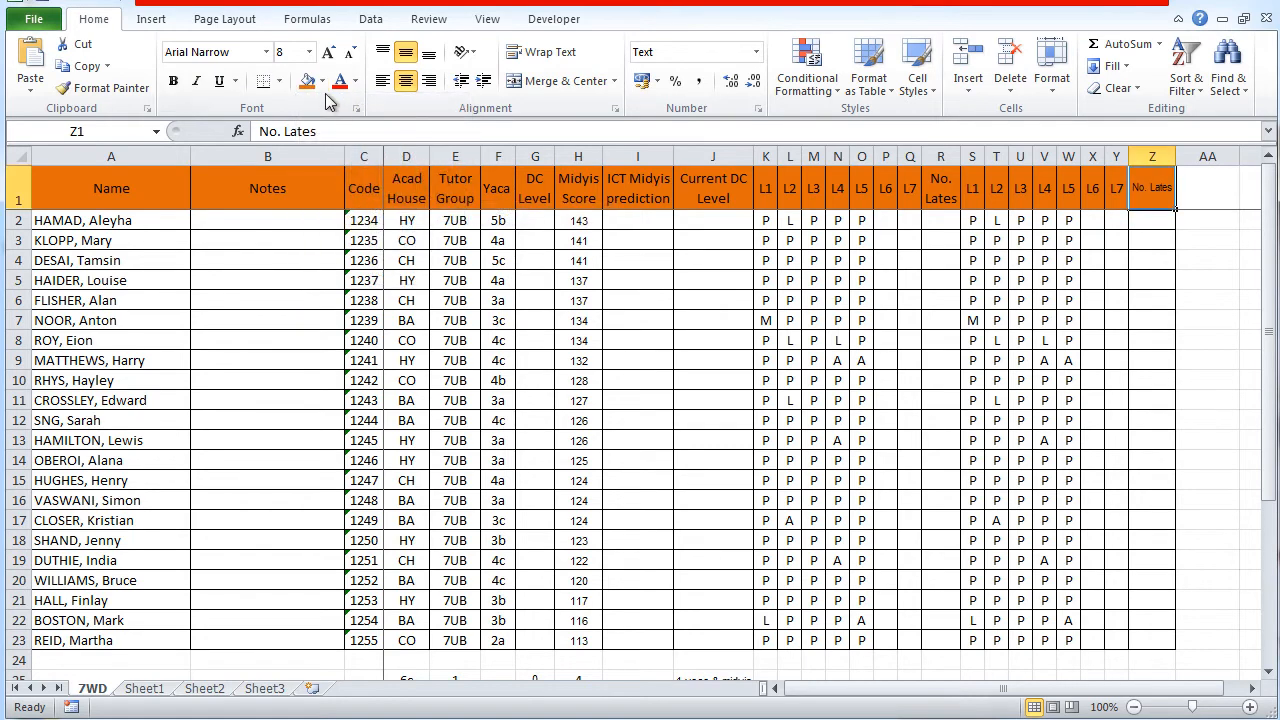
left_click(266, 53)
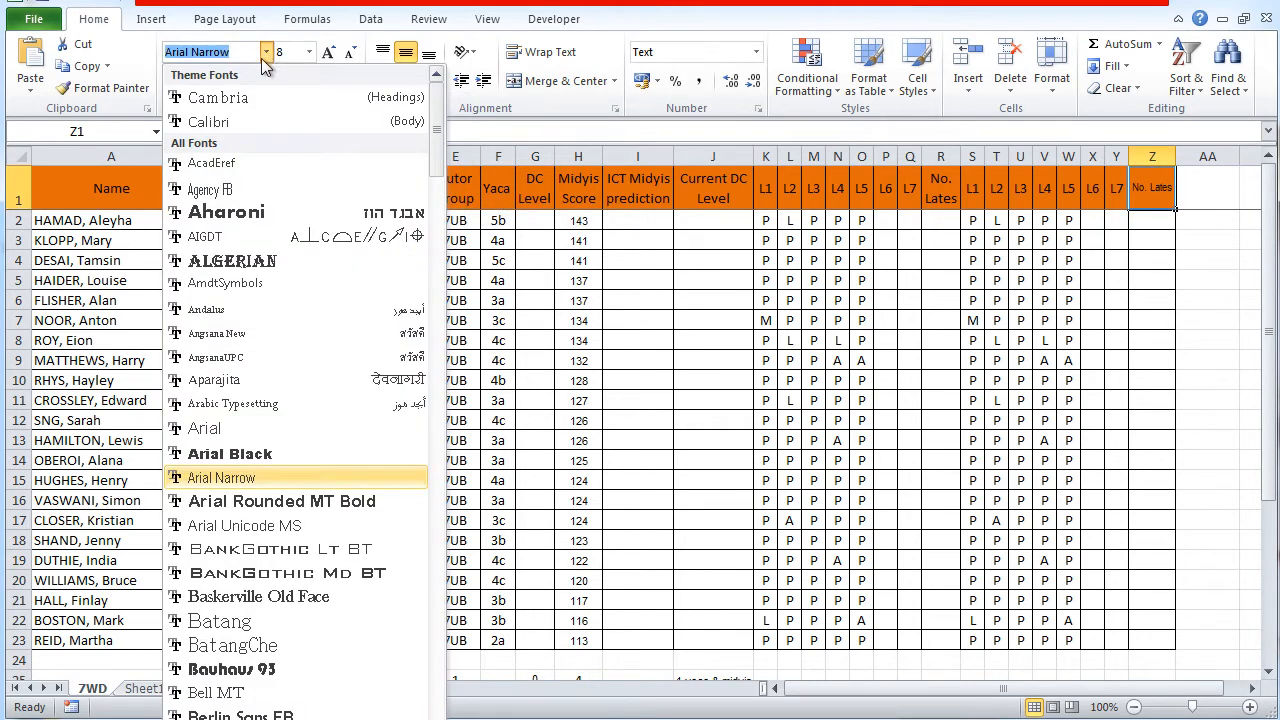
left_click(228, 122)
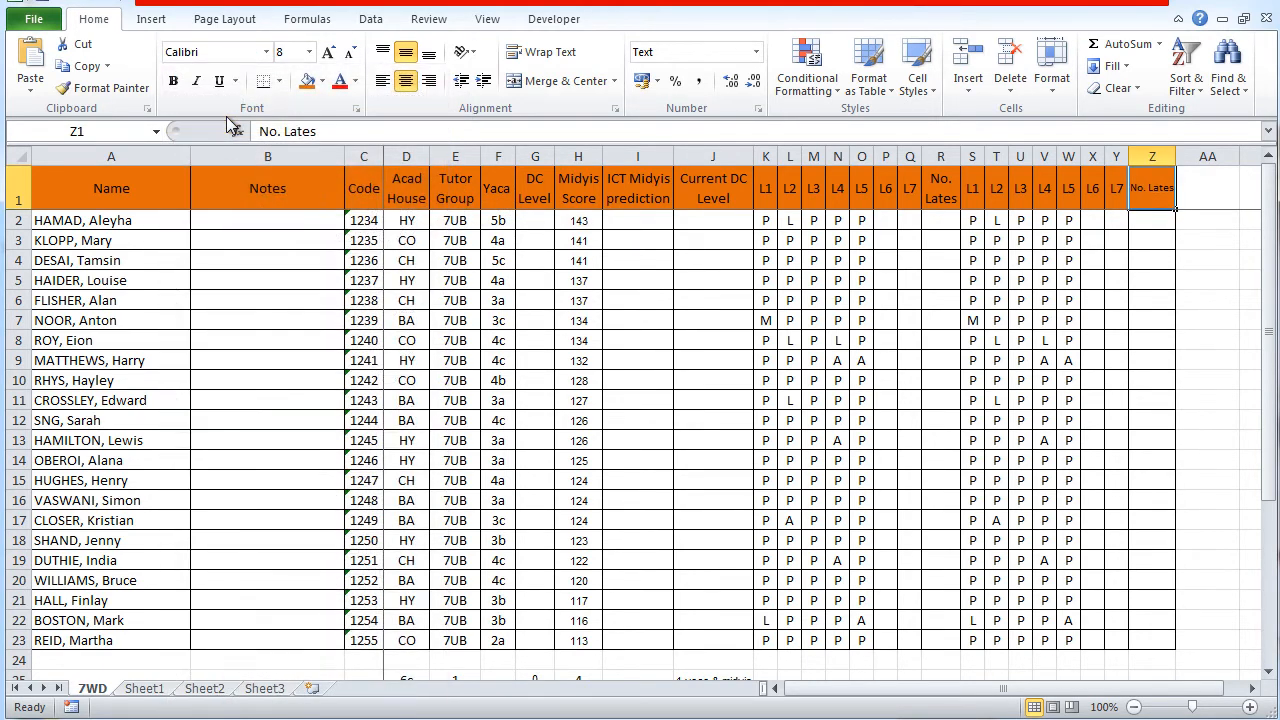
left_click(309, 52)
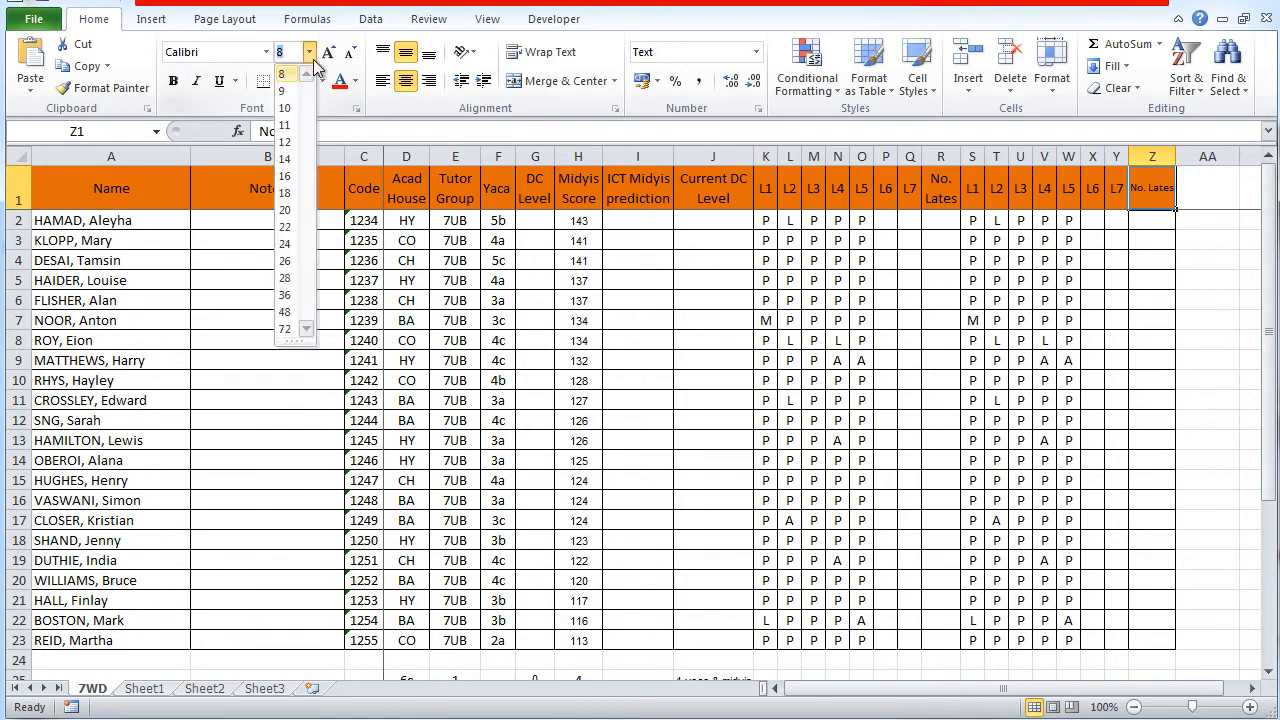
left_click(287, 125)
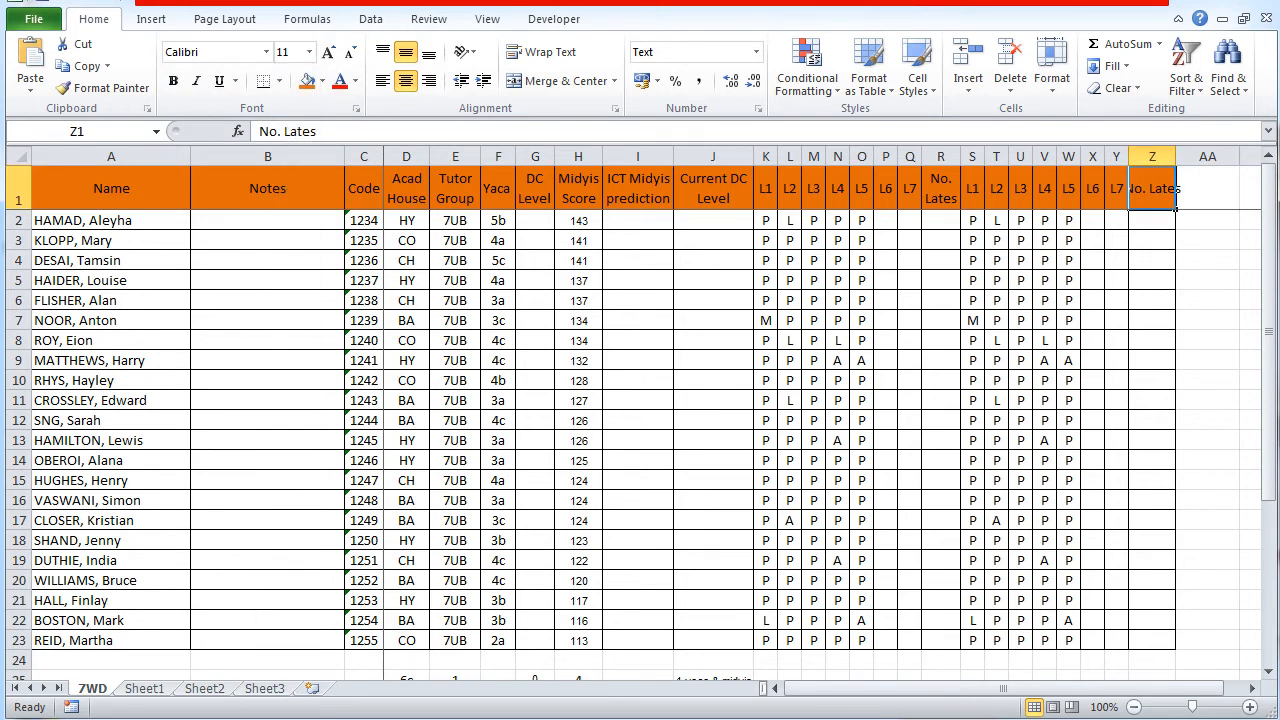
left_click(530, 57)
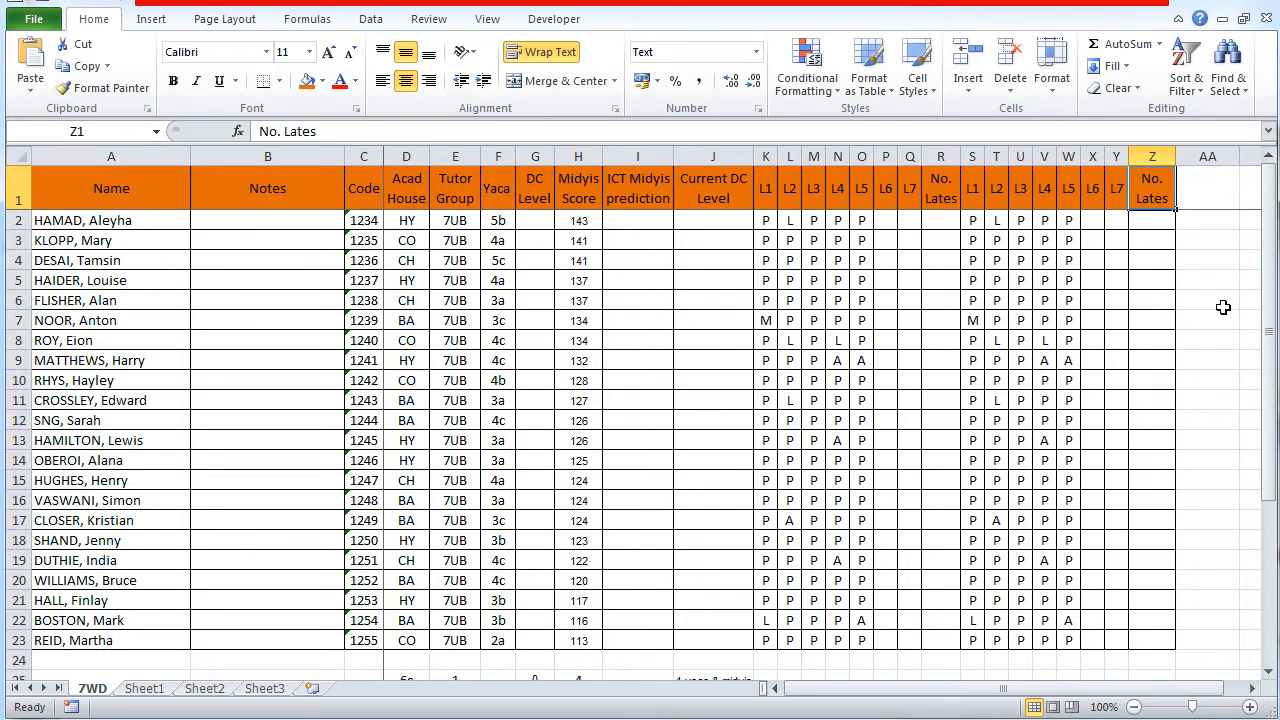
Step: Undo the manual fill, font, size and wrap changes on the No. Lates header in Z1
key("ctrl+z")
key("ctrl+z")
key("ctrl+z")
key("ctrl+z")
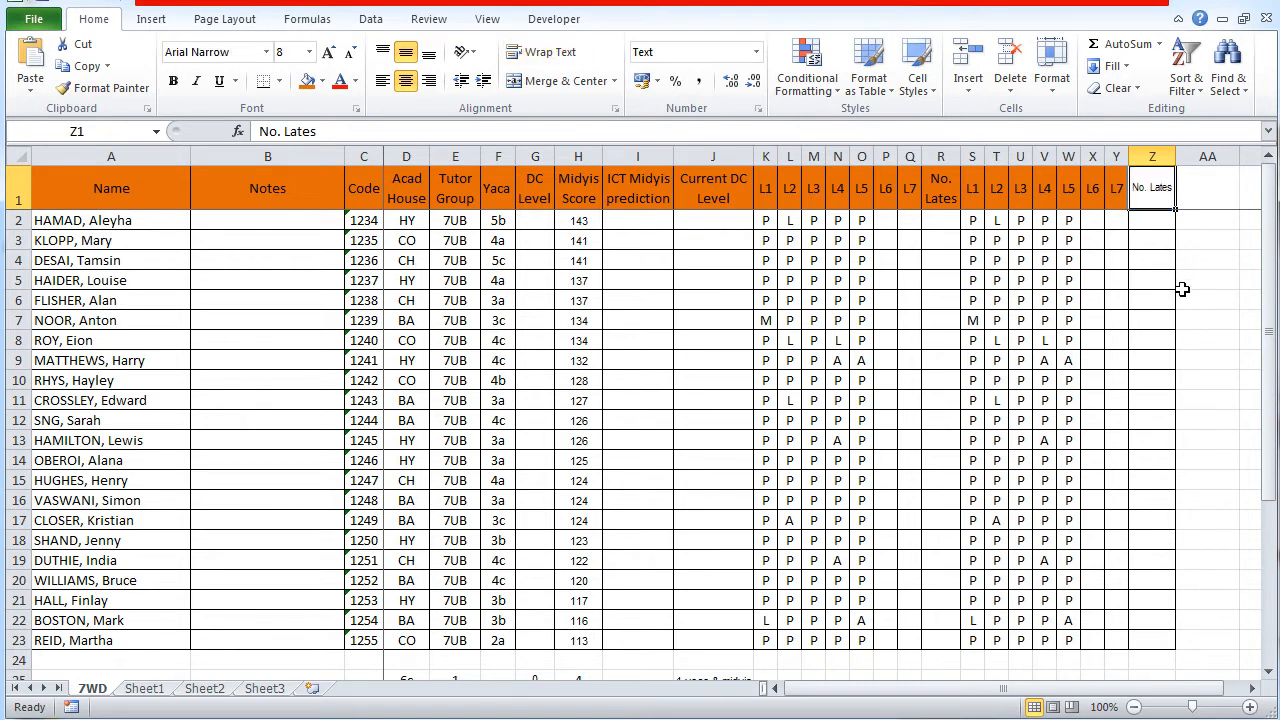
left_click(1186, 238)
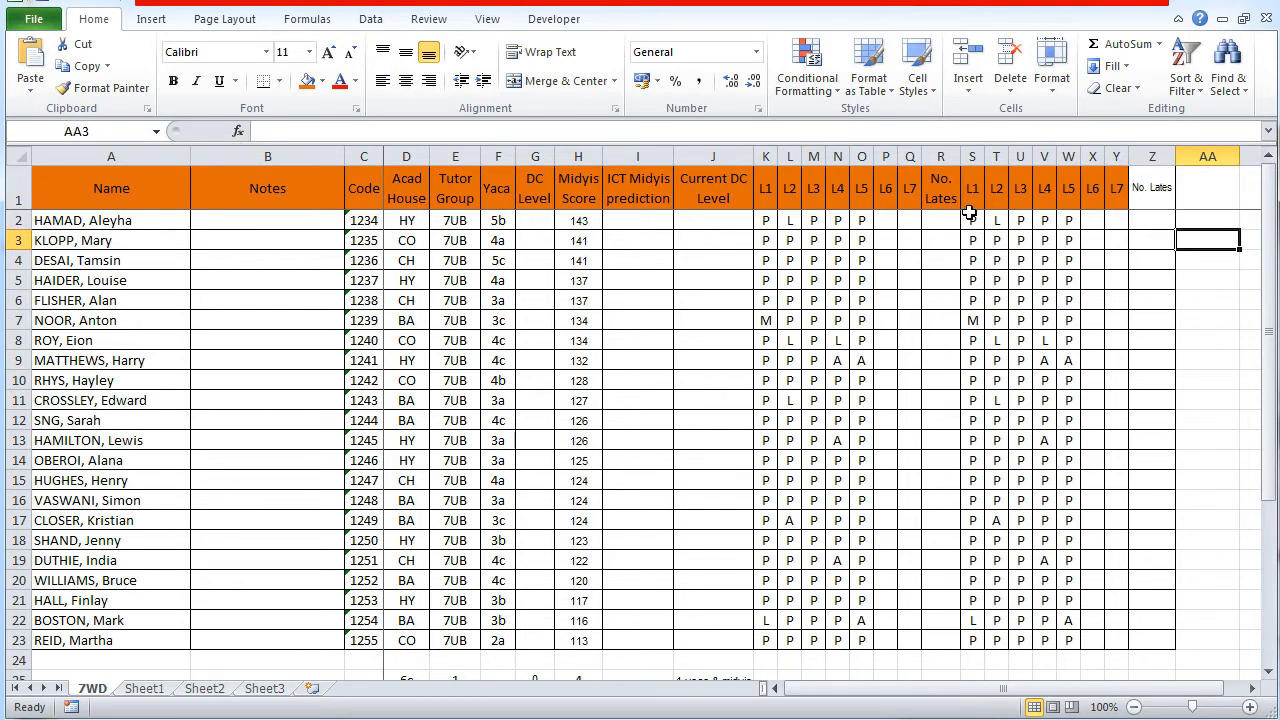
Step: Copy the formatting of the No. Lates header in R1 onto Z1 with Format Painter
left_click(944, 194)
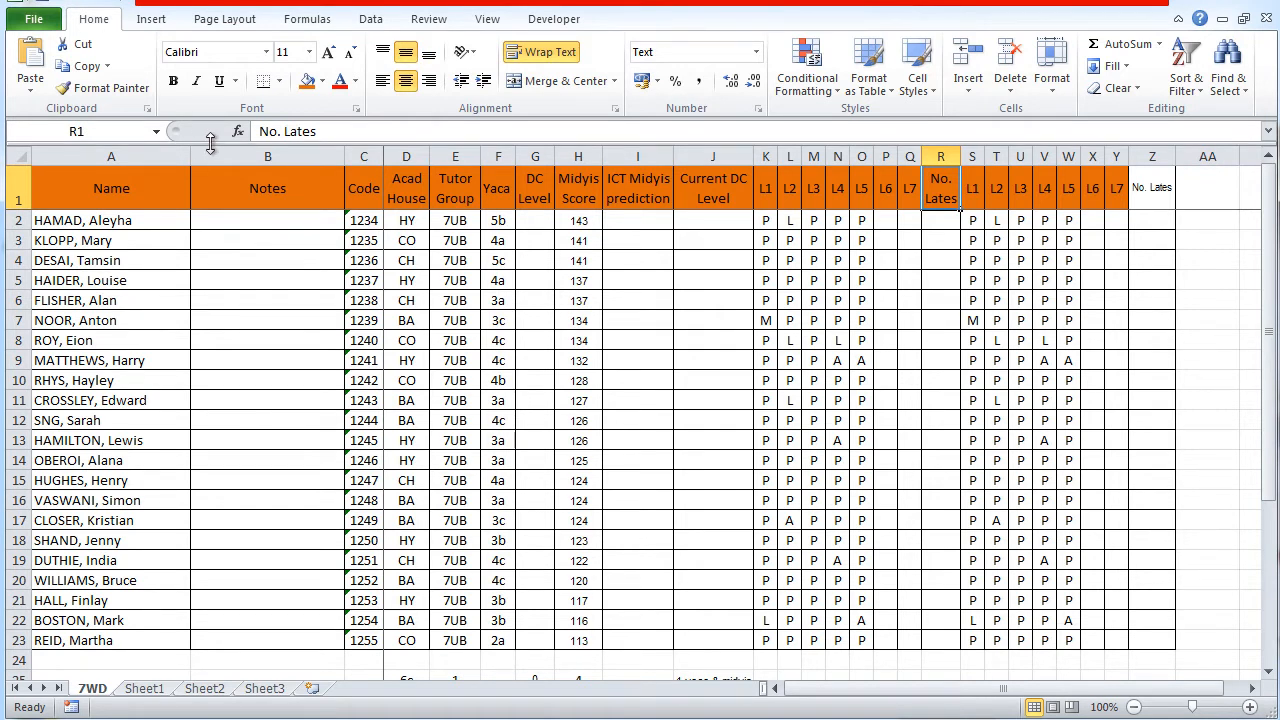
left_click(112, 88)
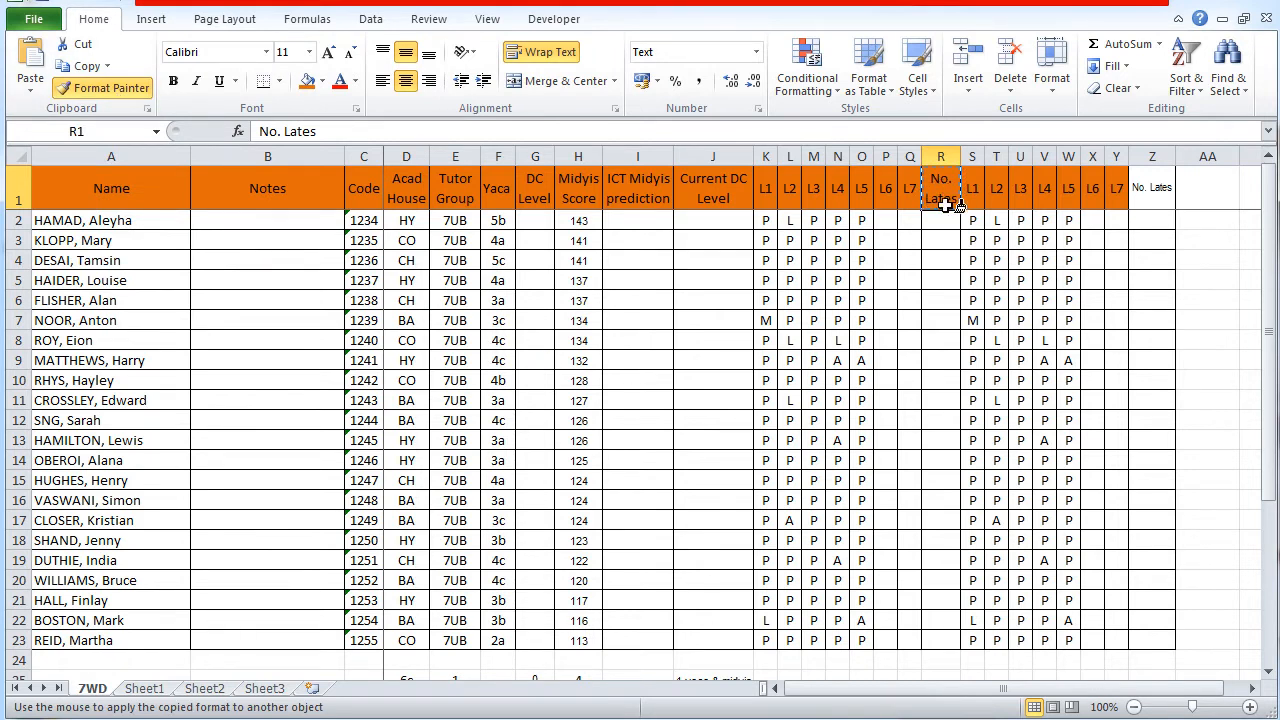
left_click(1152, 195)
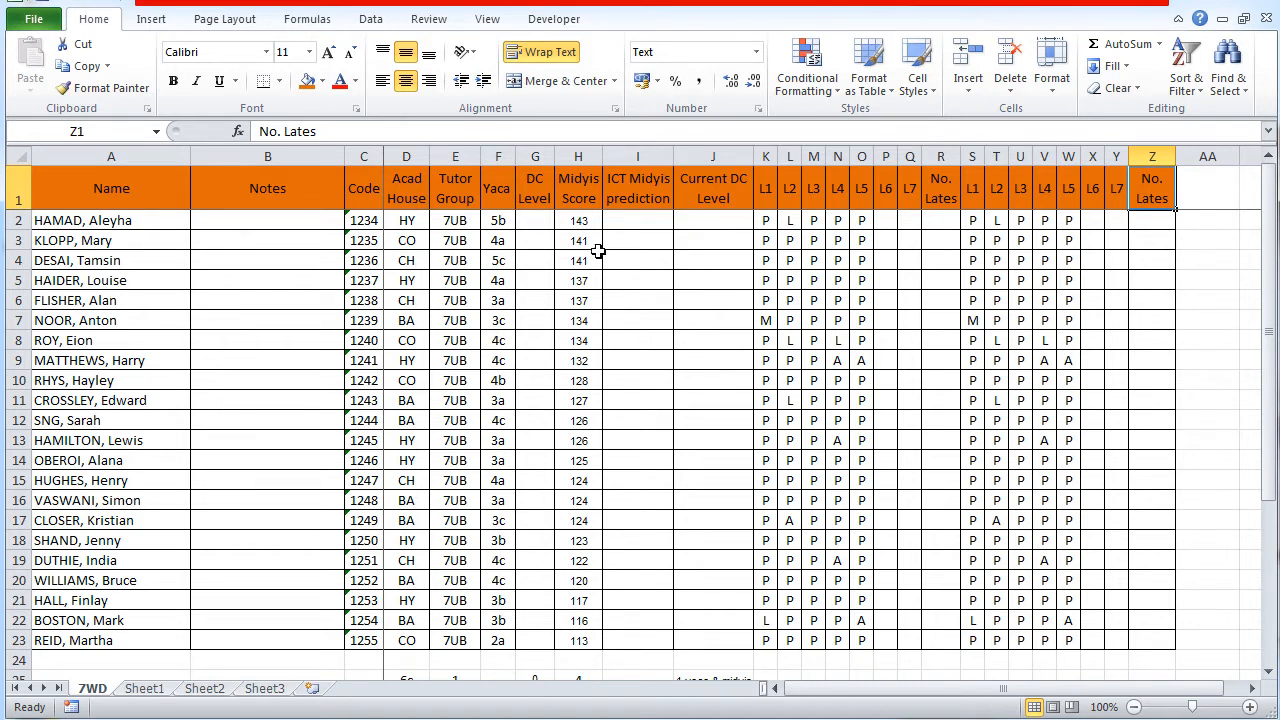
Step: Make the Midyis score in H2 red and enlarge its text to size 16
left_click(585, 222)
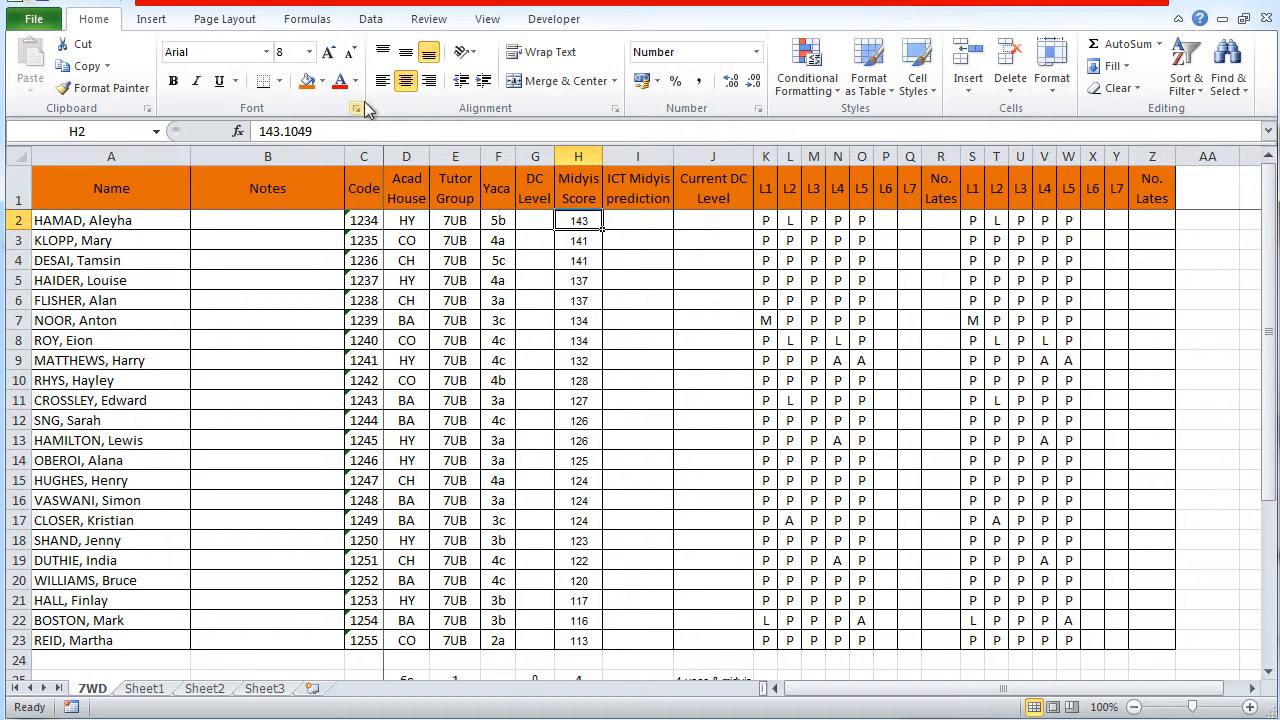
left_click(338, 86)
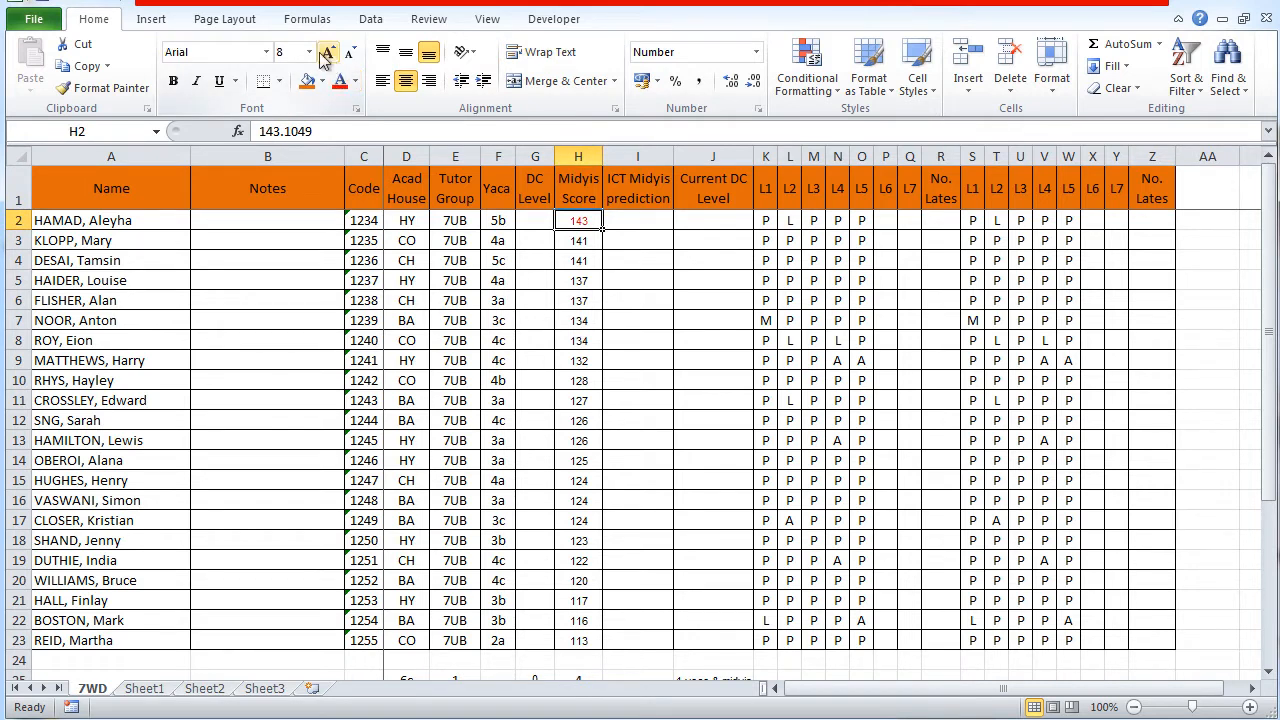
left_click(329, 53)
left_click(329, 53)
left_click(329, 53)
left_click(329, 53)
left_click(329, 53)
left_click(329, 53)
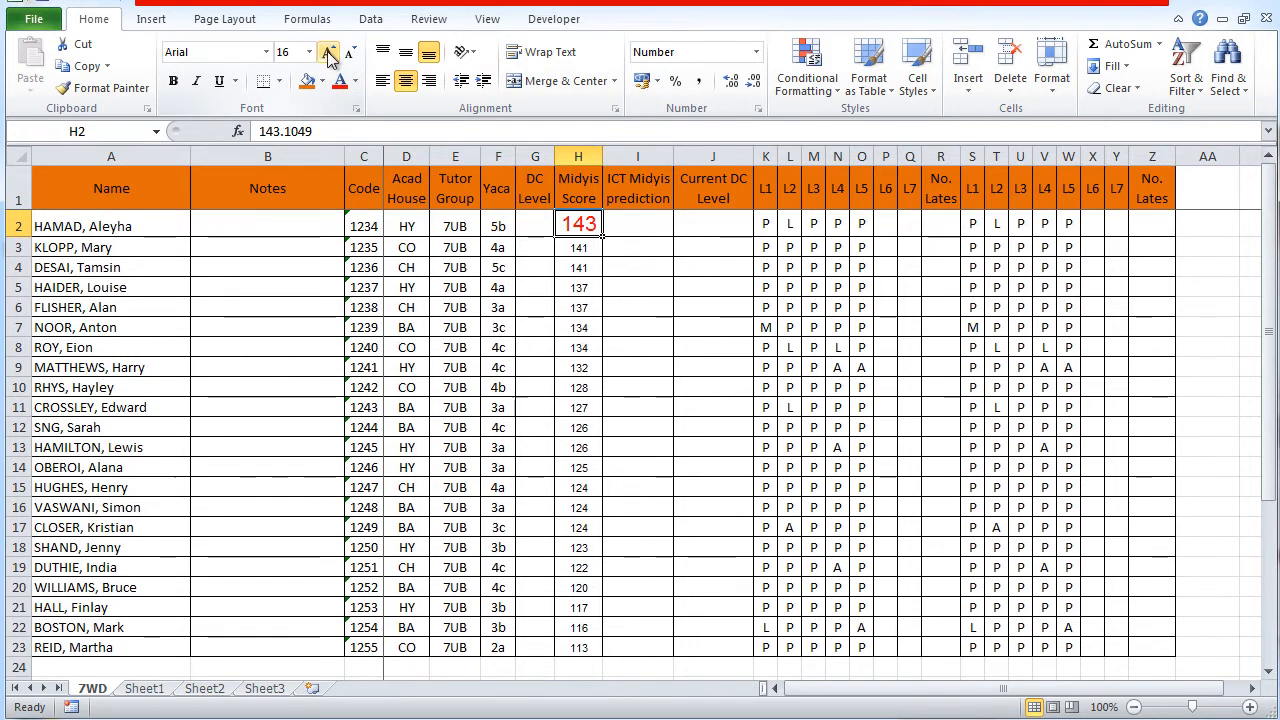
Step: Change the font of the score in H2 to Aharoni and fill the cell with yellow
left_click(266, 53)
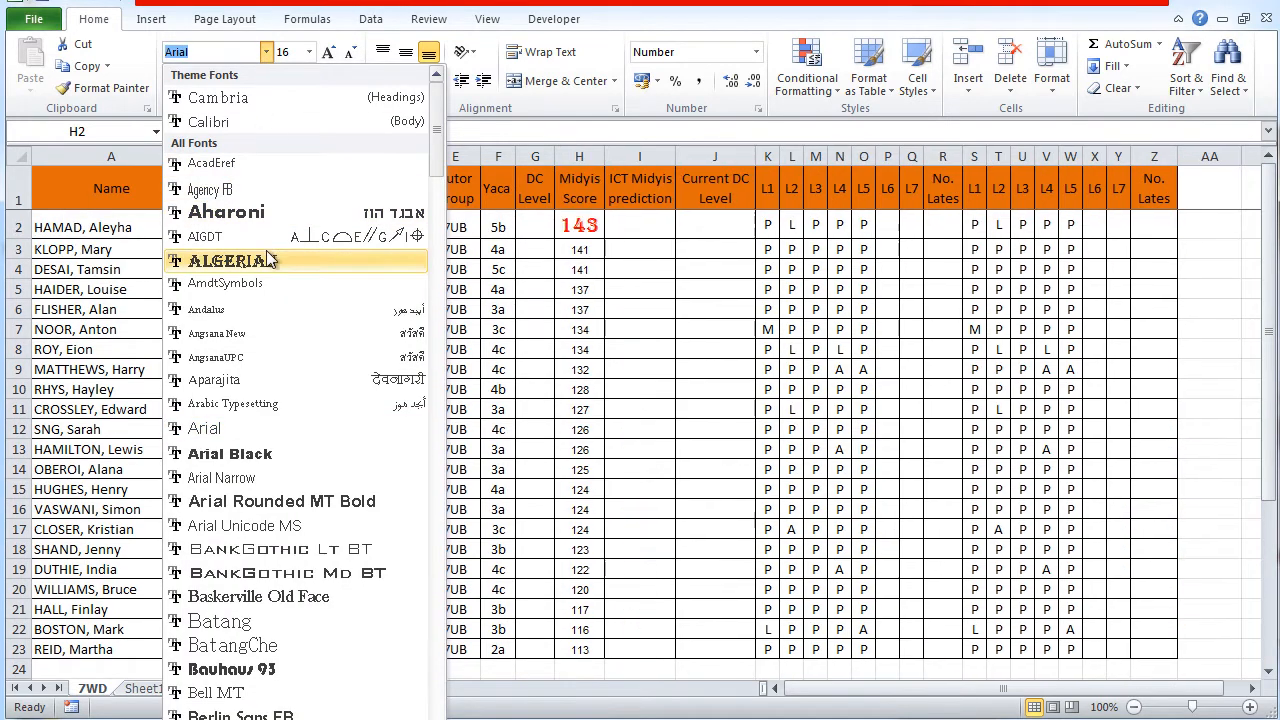
left_click(250, 212)
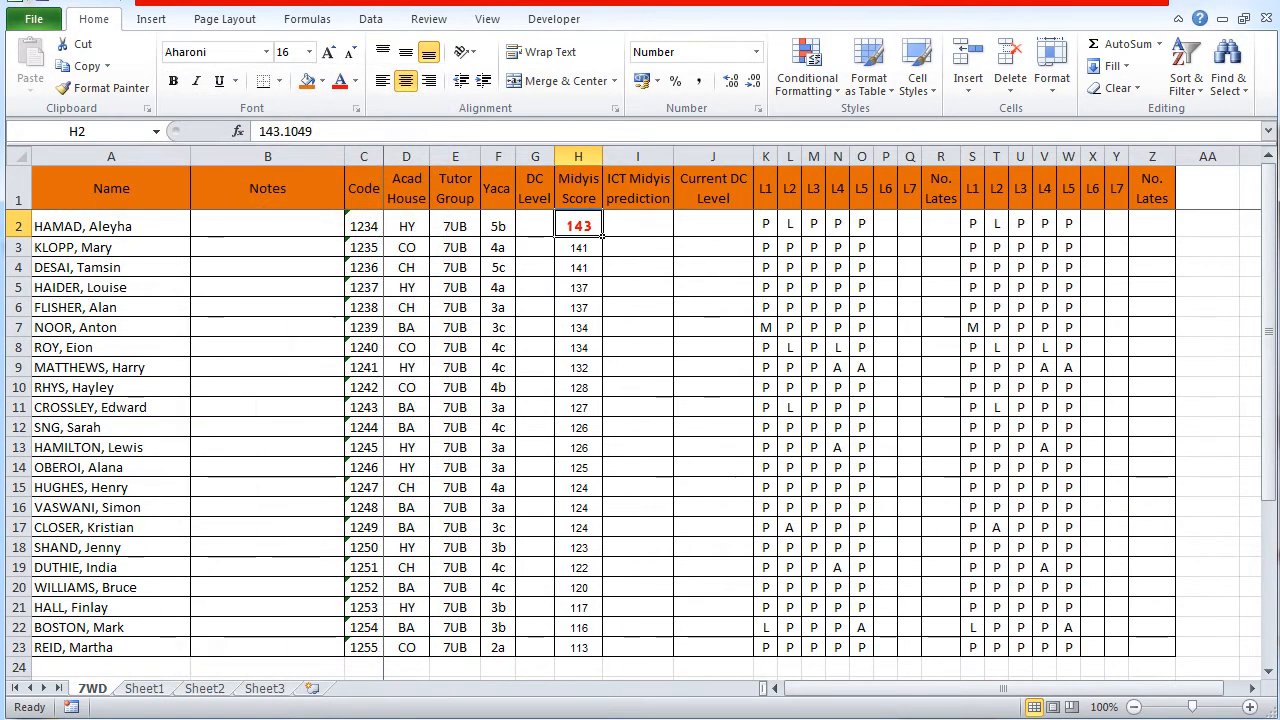
left_click(322, 81)
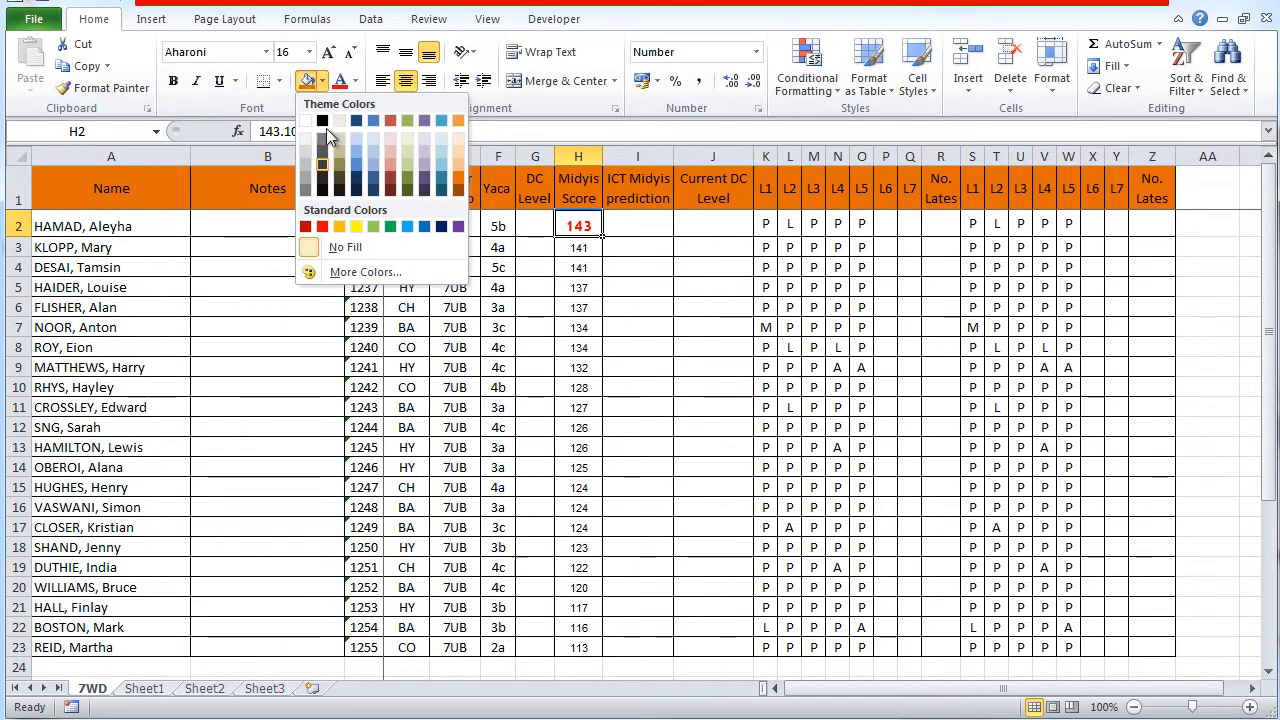
left_click(357, 228)
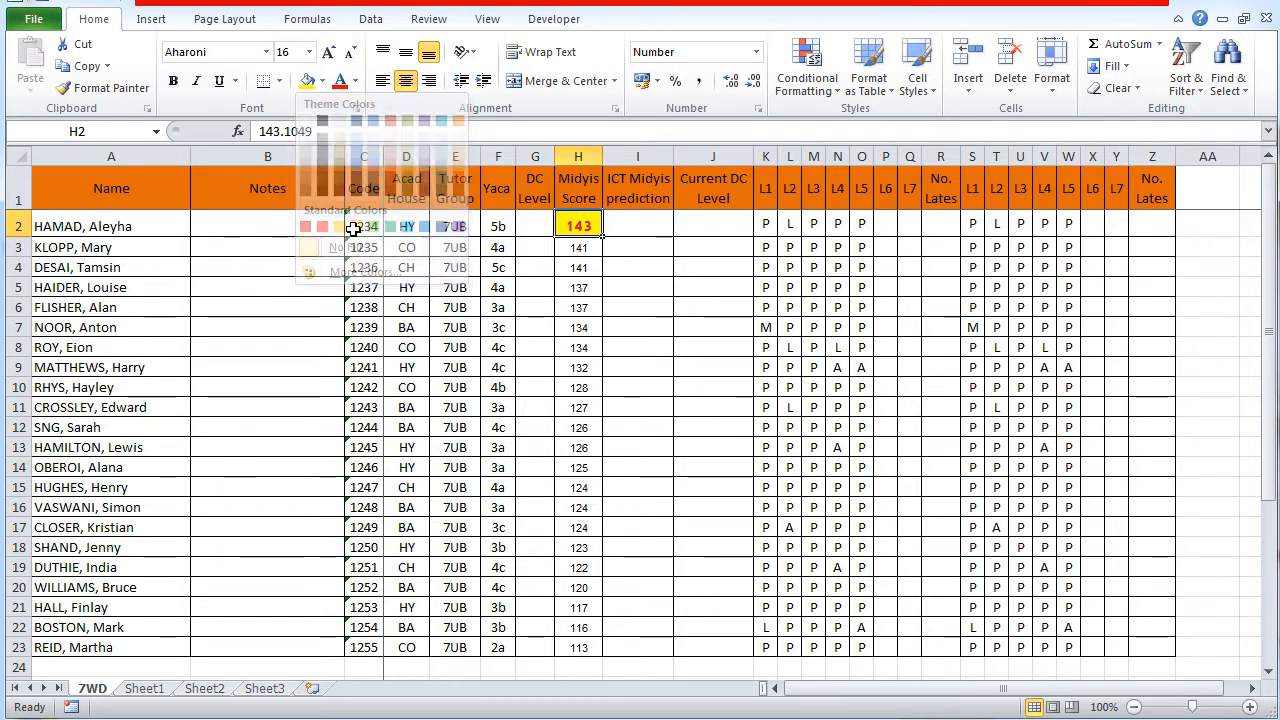
left_click(698, 347)
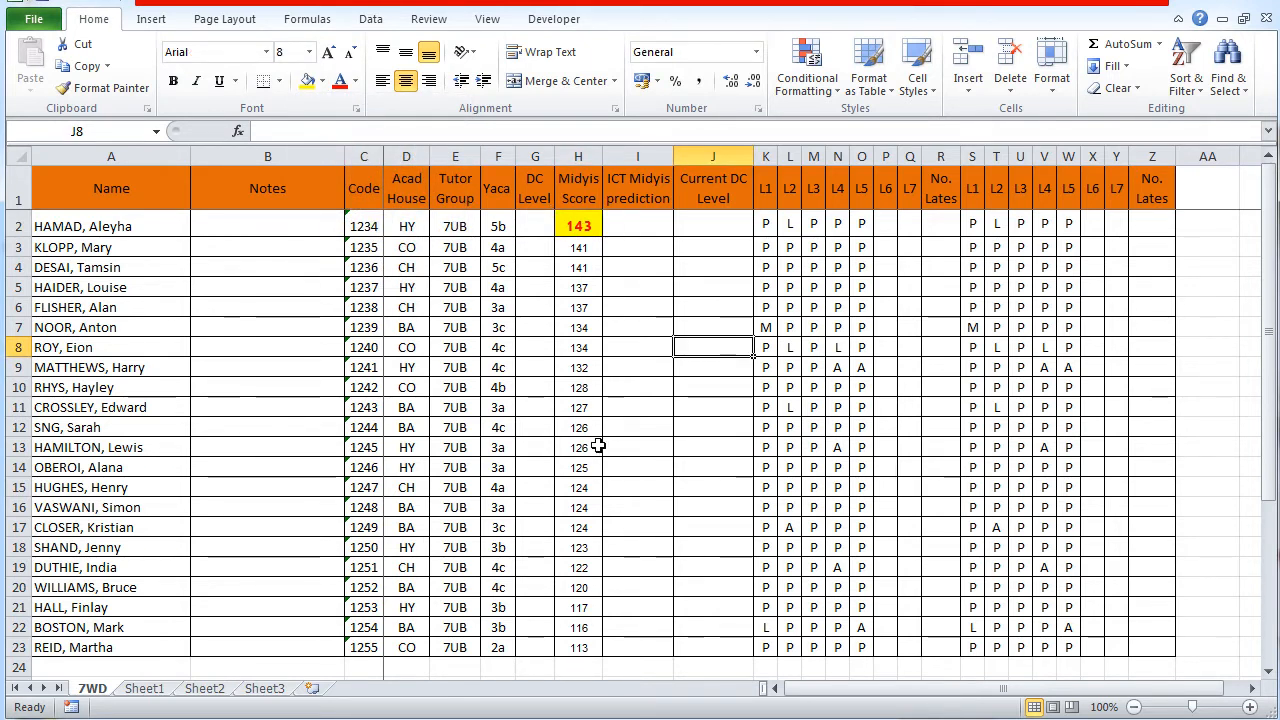
left_click(586, 304)
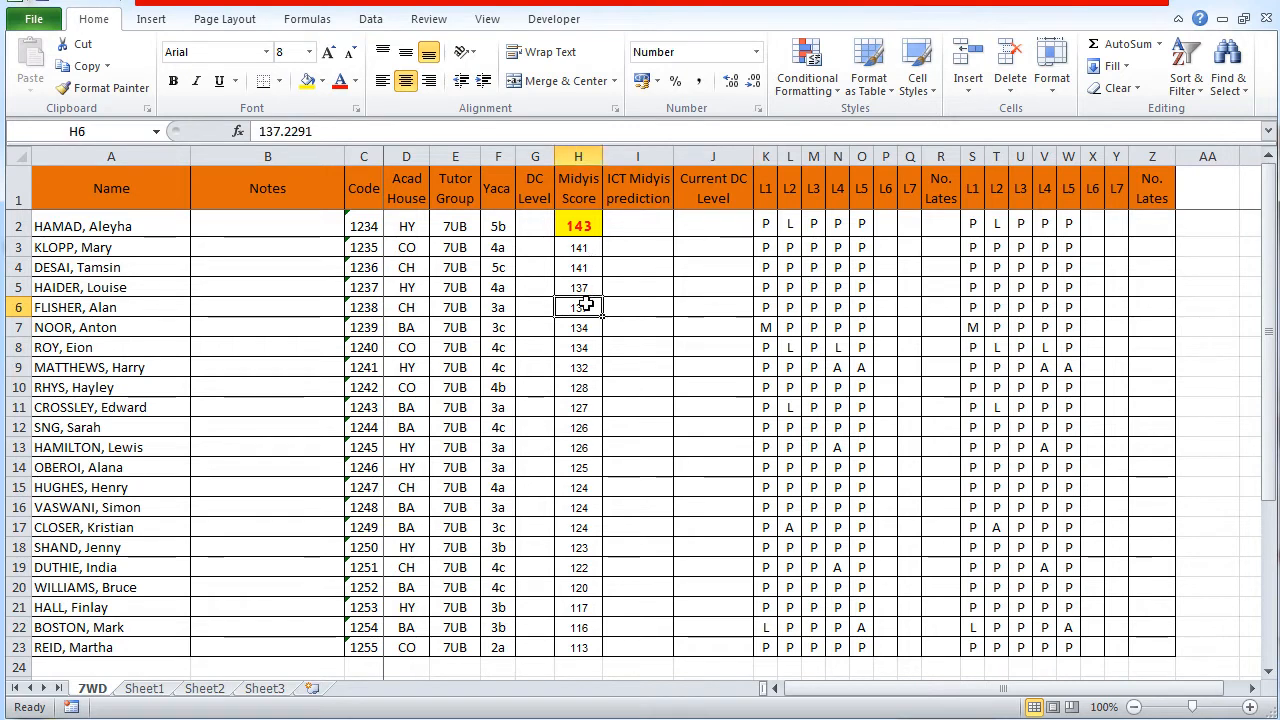
left_click(584, 394)
left_click(583, 485)
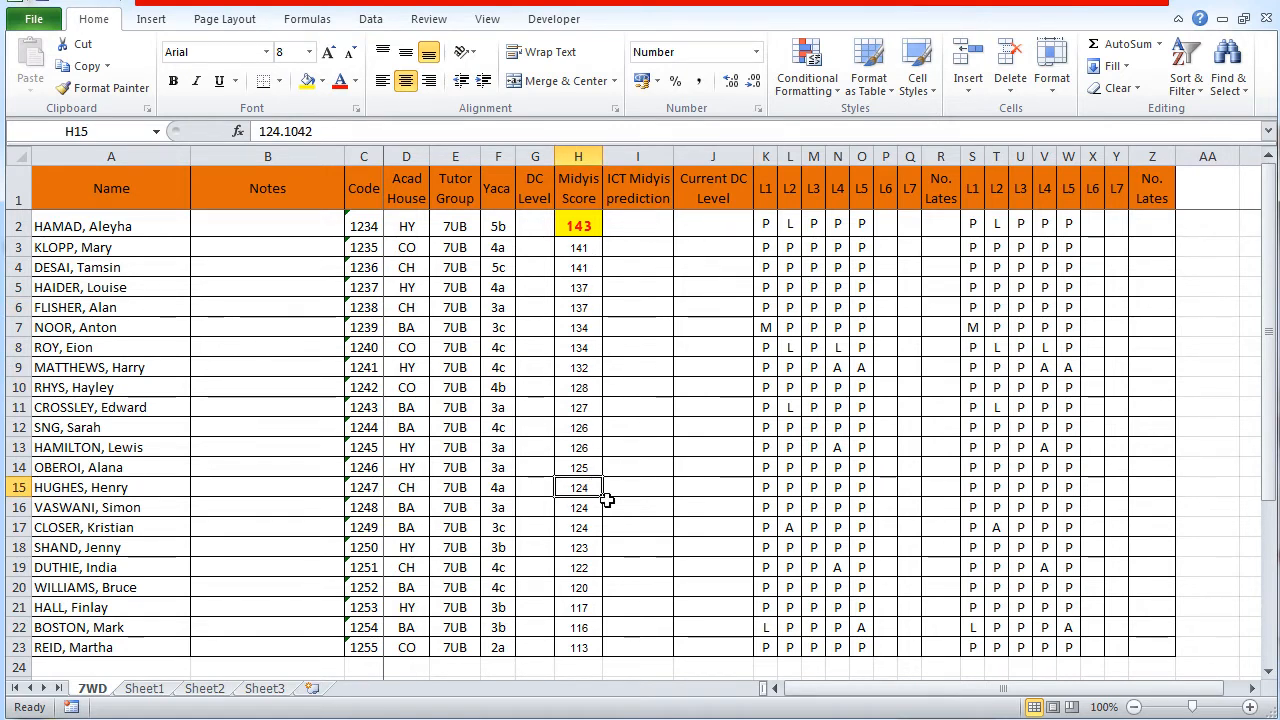
Step: Apply H2's formatting to the Midyis scores in H7, H13 and H15 with Format Painter, one cell at a time
left_click(584, 228)
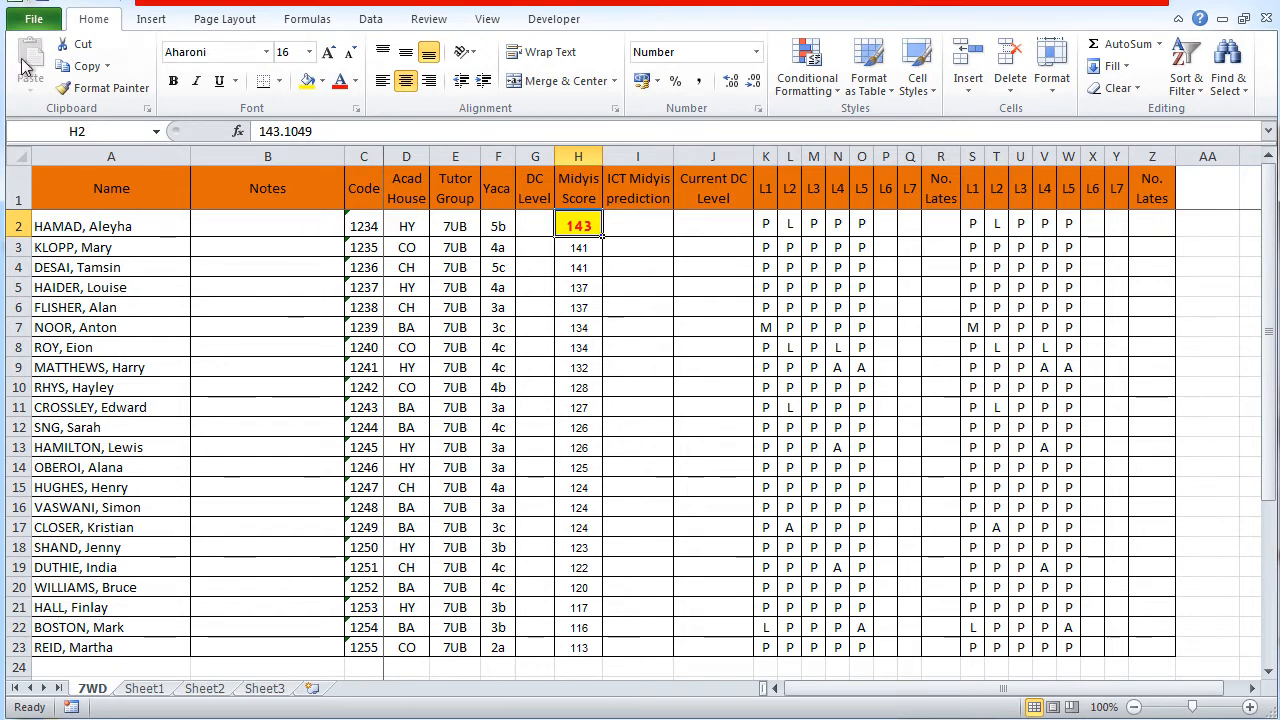
left_click(100, 87)
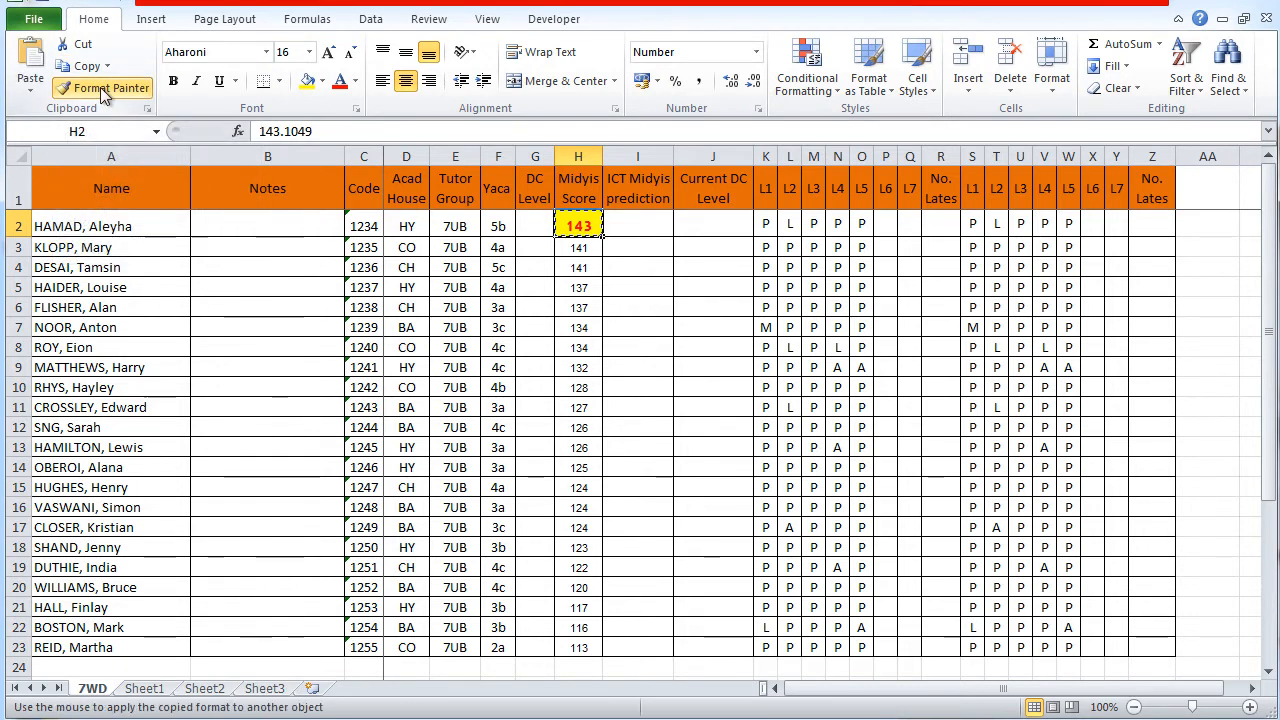
left_click(585, 328)
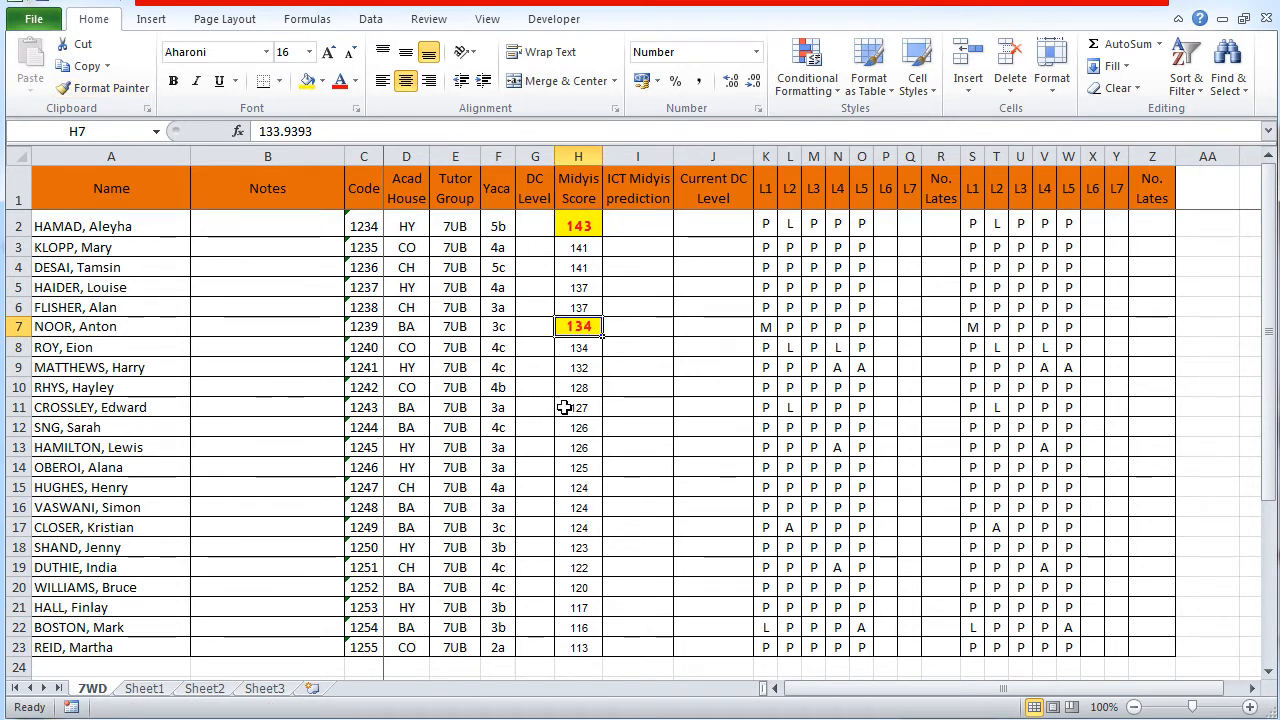
left_click(107, 85)
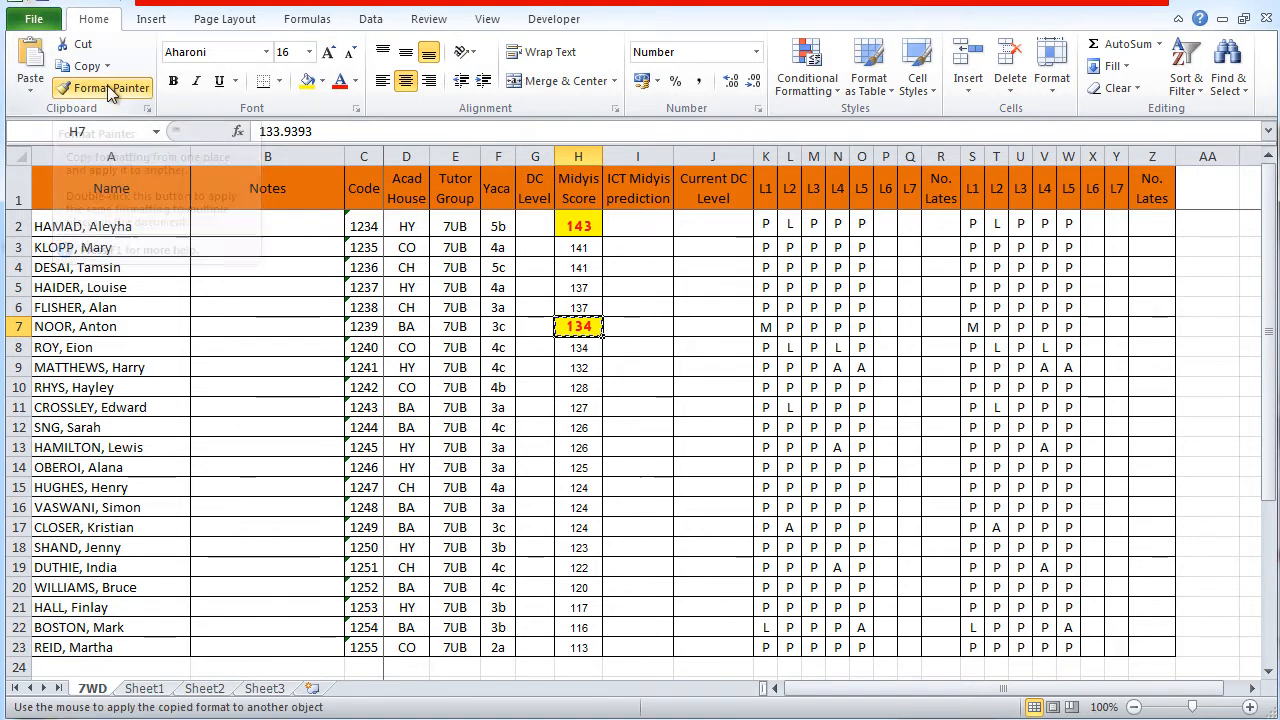
left_click(582, 451)
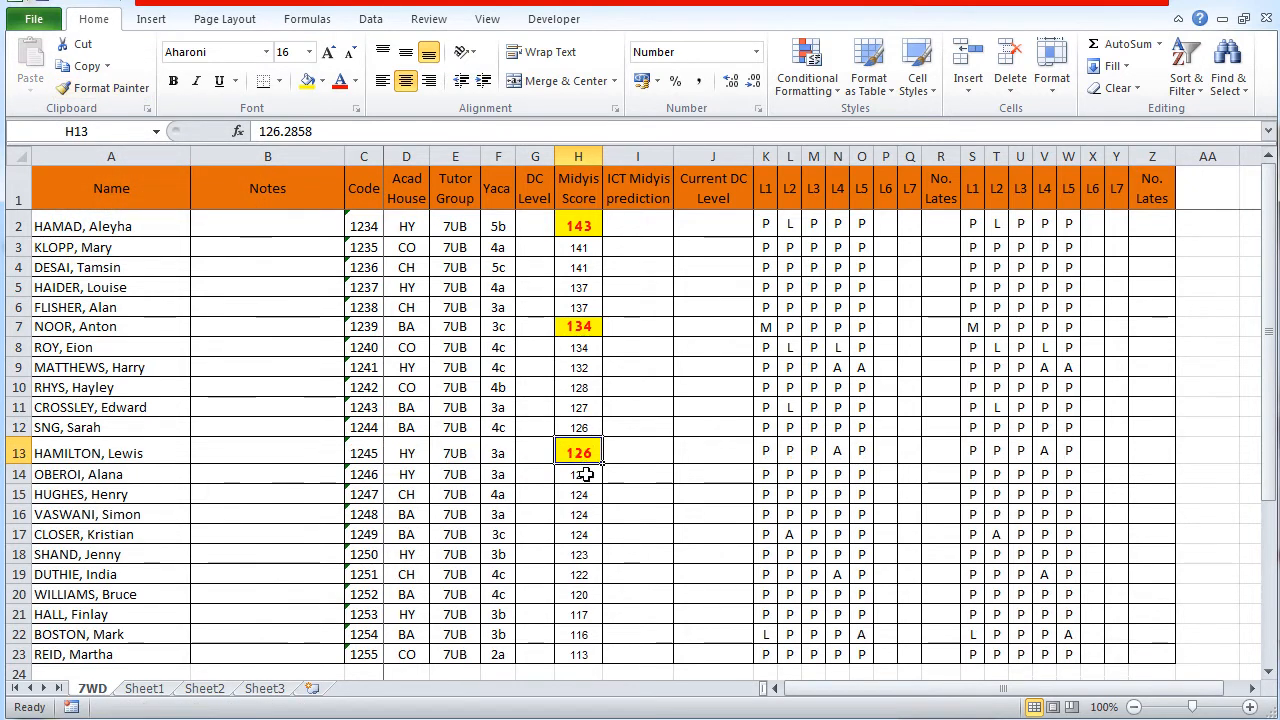
left_click(124, 90)
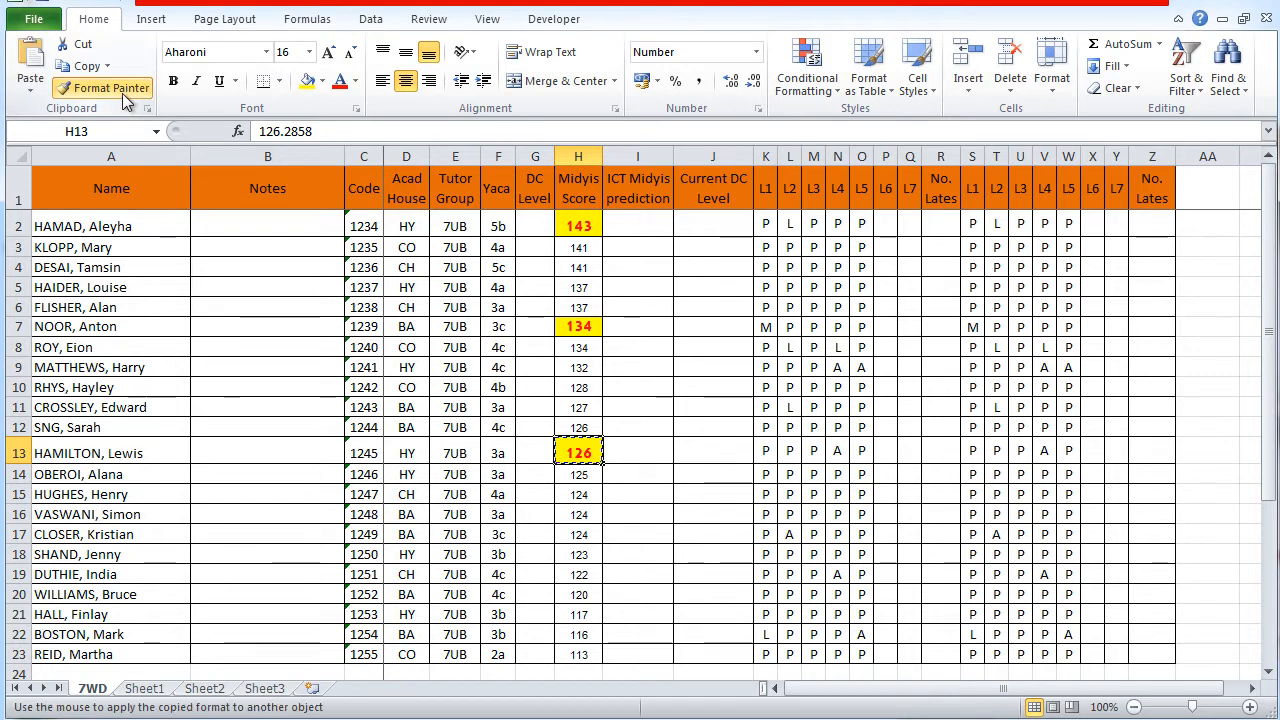
left_click(582, 492)
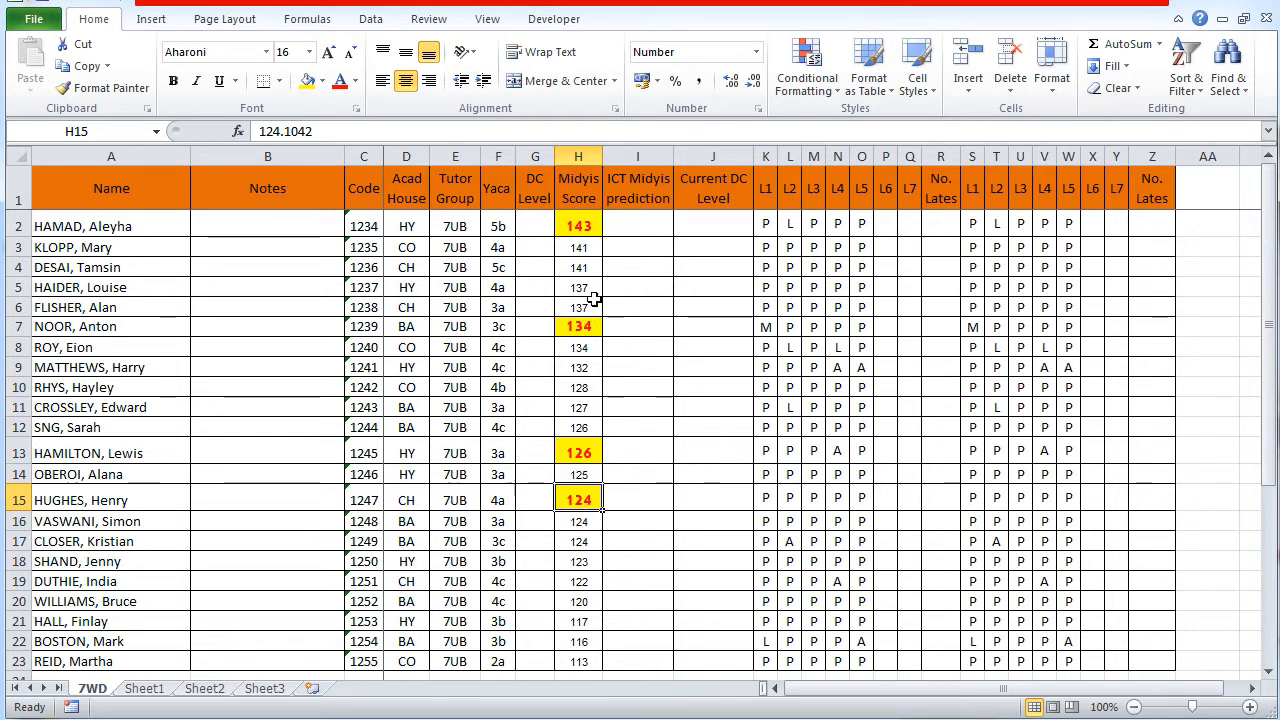
Step: Lock Format Painter on H2's formatting for repeated use and apply it to the Midyis scores in H18 and H21
left_click(584, 224)
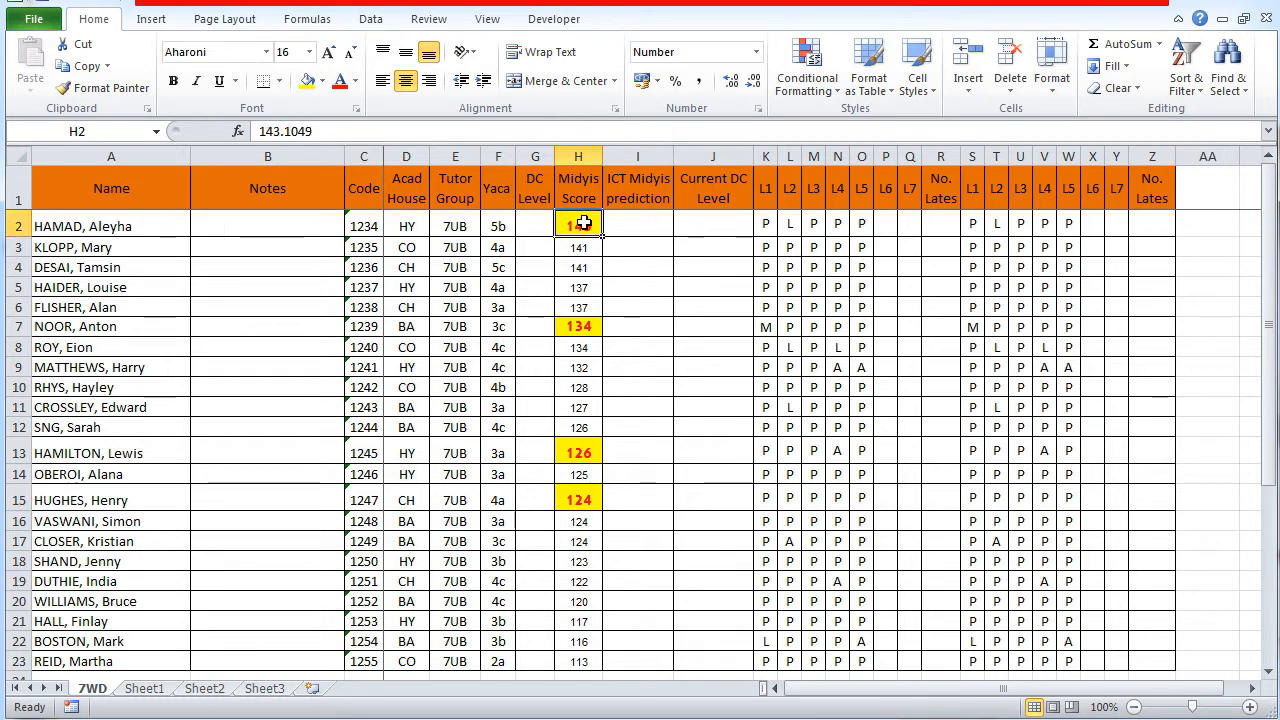
left_click(98, 90)
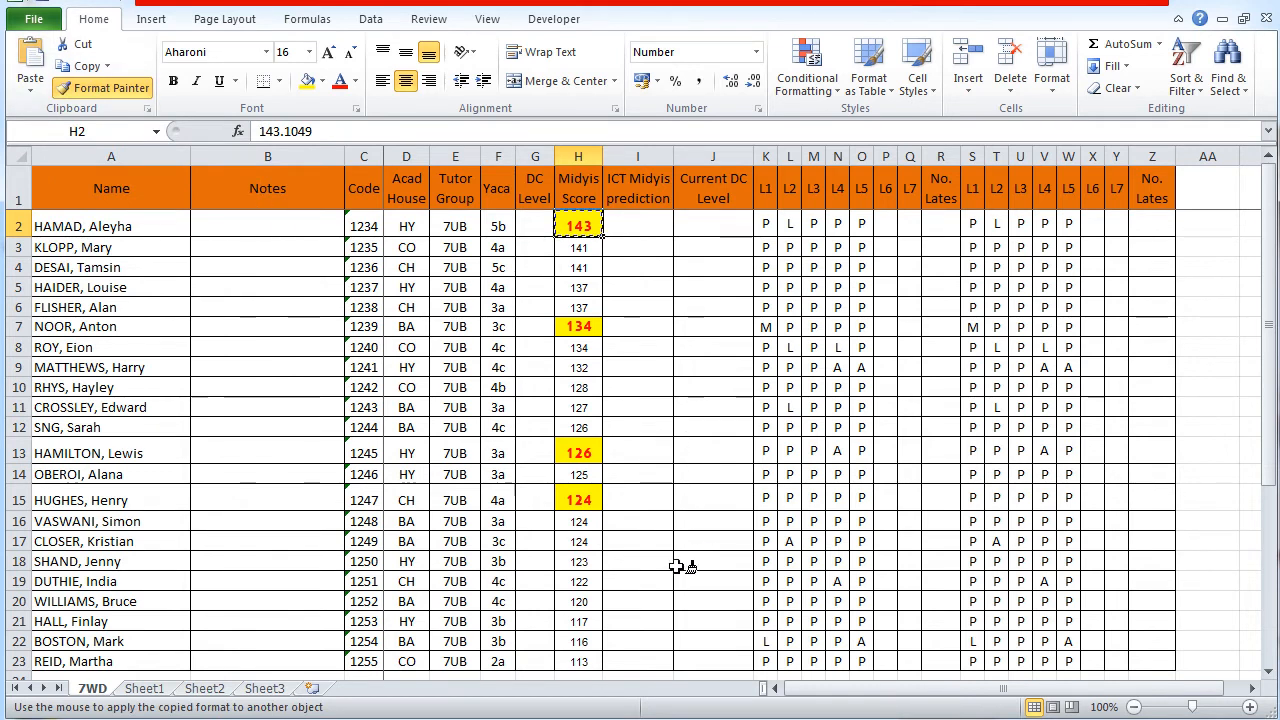
left_click(590, 561)
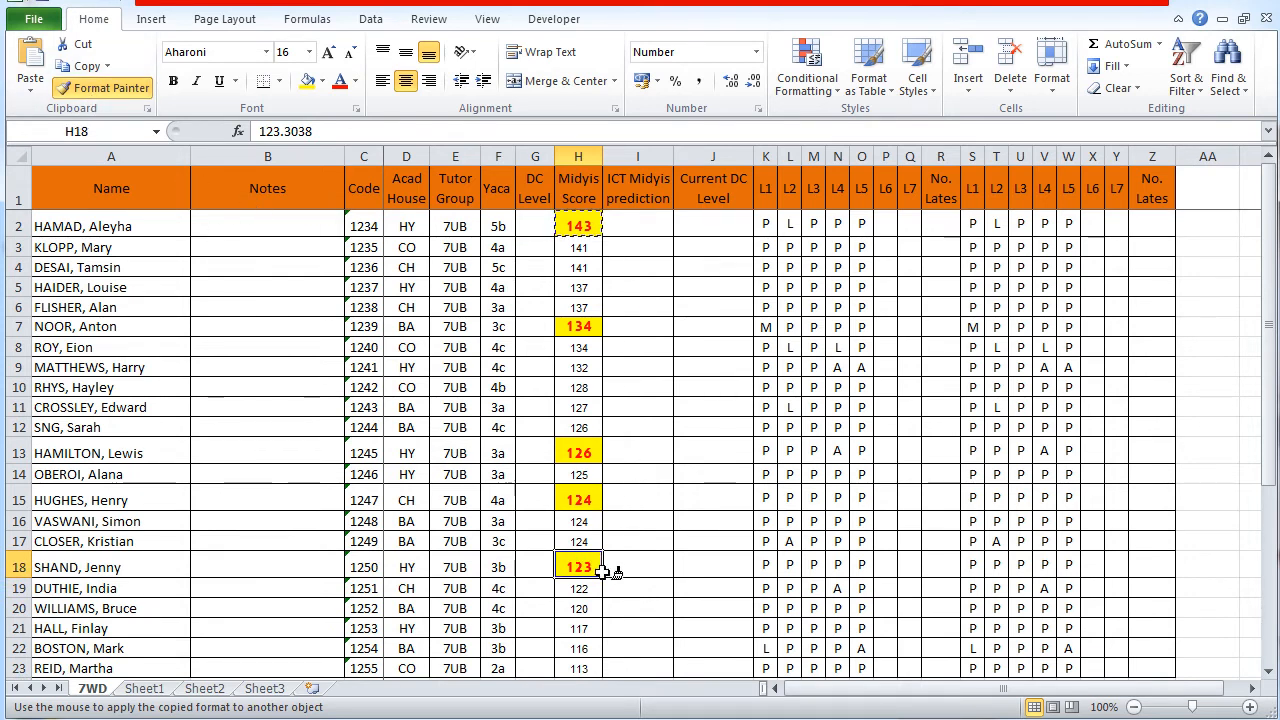
left_click(590, 625)
Step: Paint H2's formatting onto cells F16, D10, F5, C3, E11 and D15 with the locked Format Painter
left_click(500, 521)
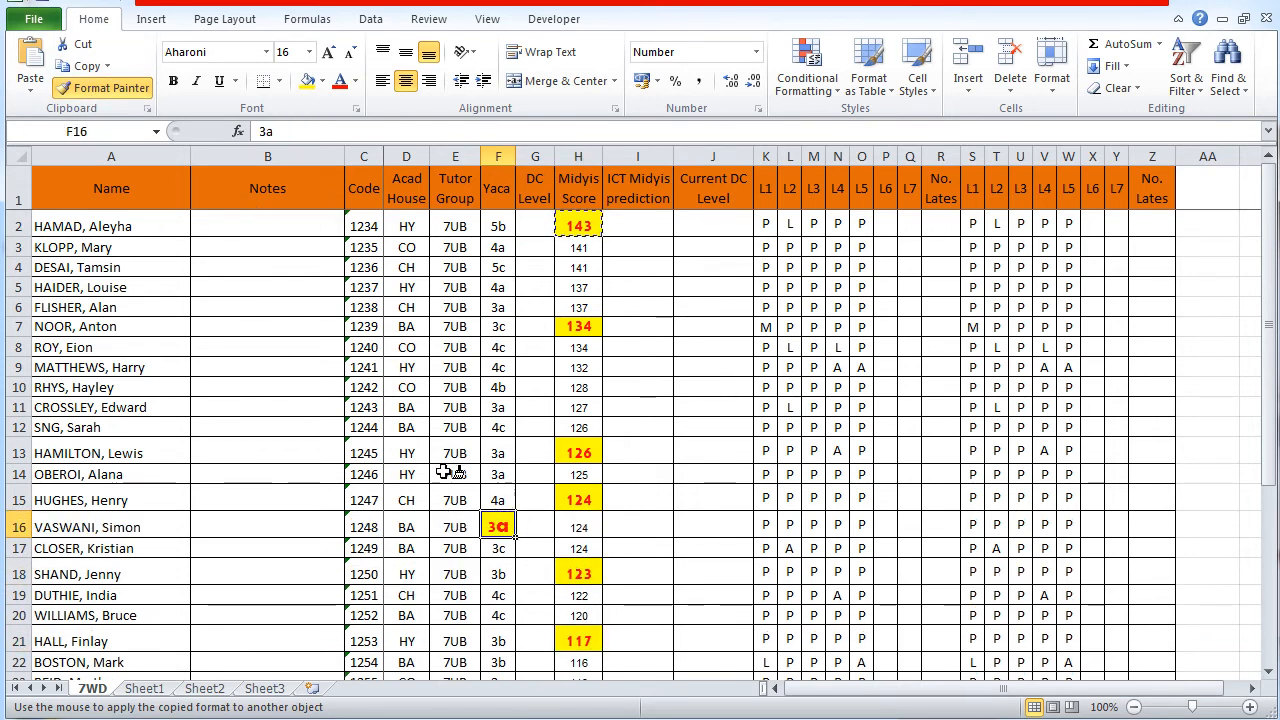
left_click(406, 389)
left_click(490, 287)
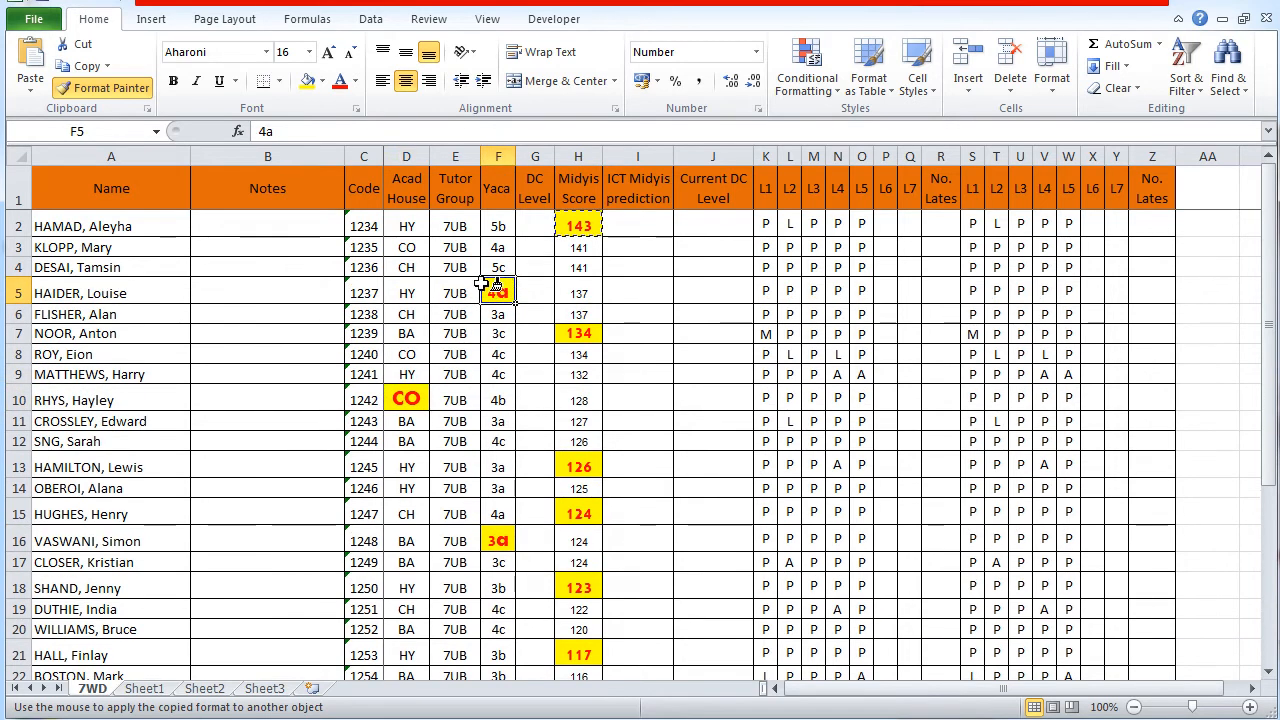
left_click(372, 248)
left_click(460, 428)
left_click(406, 528)
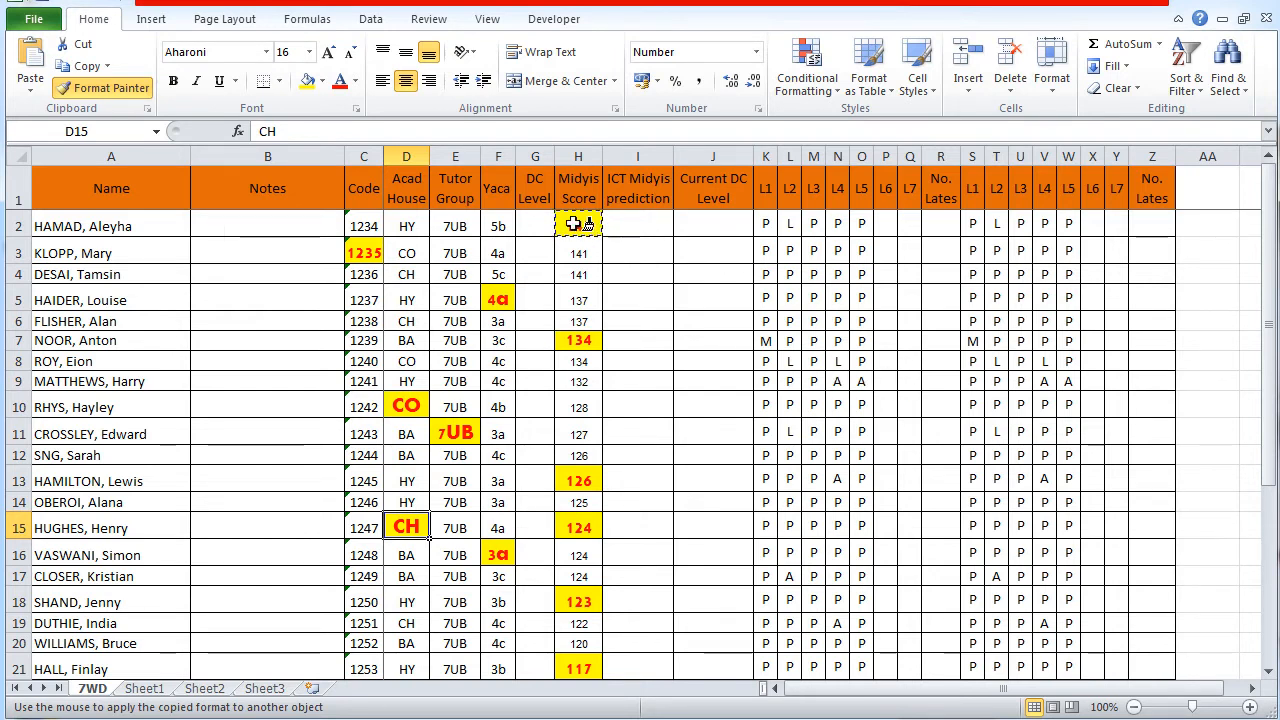
Step: Paint the same formatting onto attendance marks M10, V11, M5, V5, M16, W18 and U14, and turn Format Painter off
left_click(813, 405)
left_click(1044, 432)
left_click(813, 297)
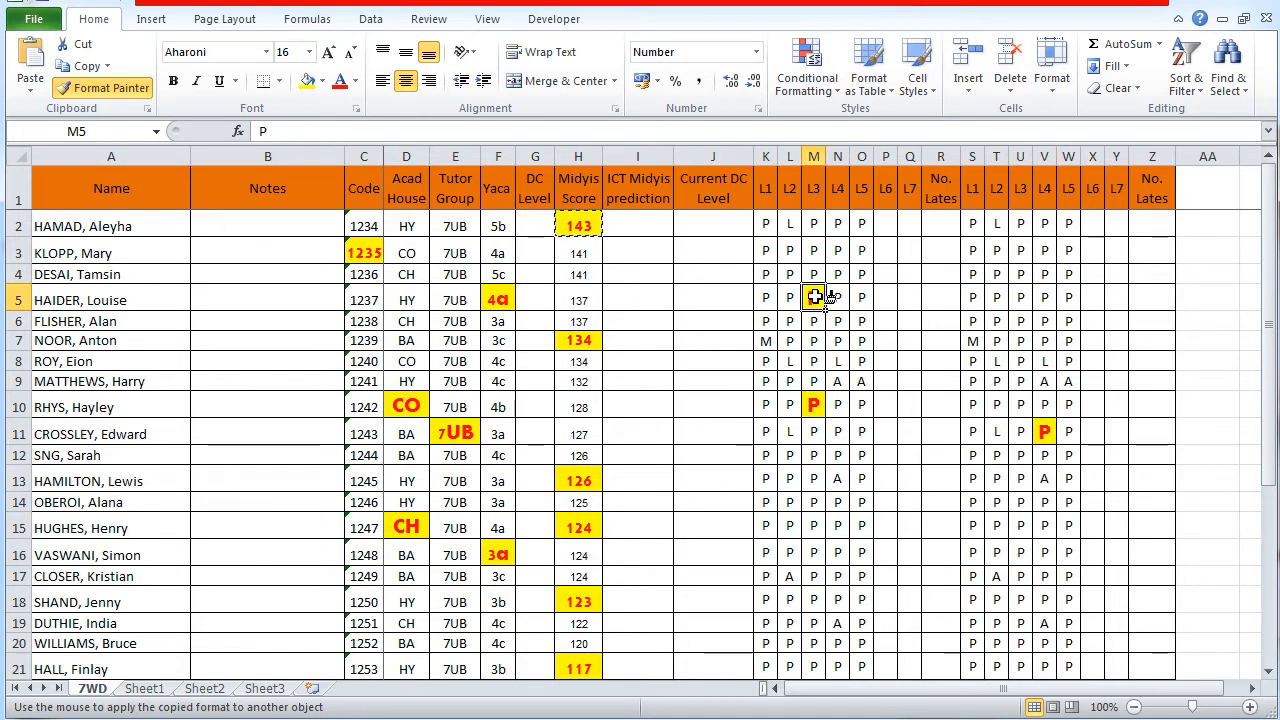
left_click(1044, 297)
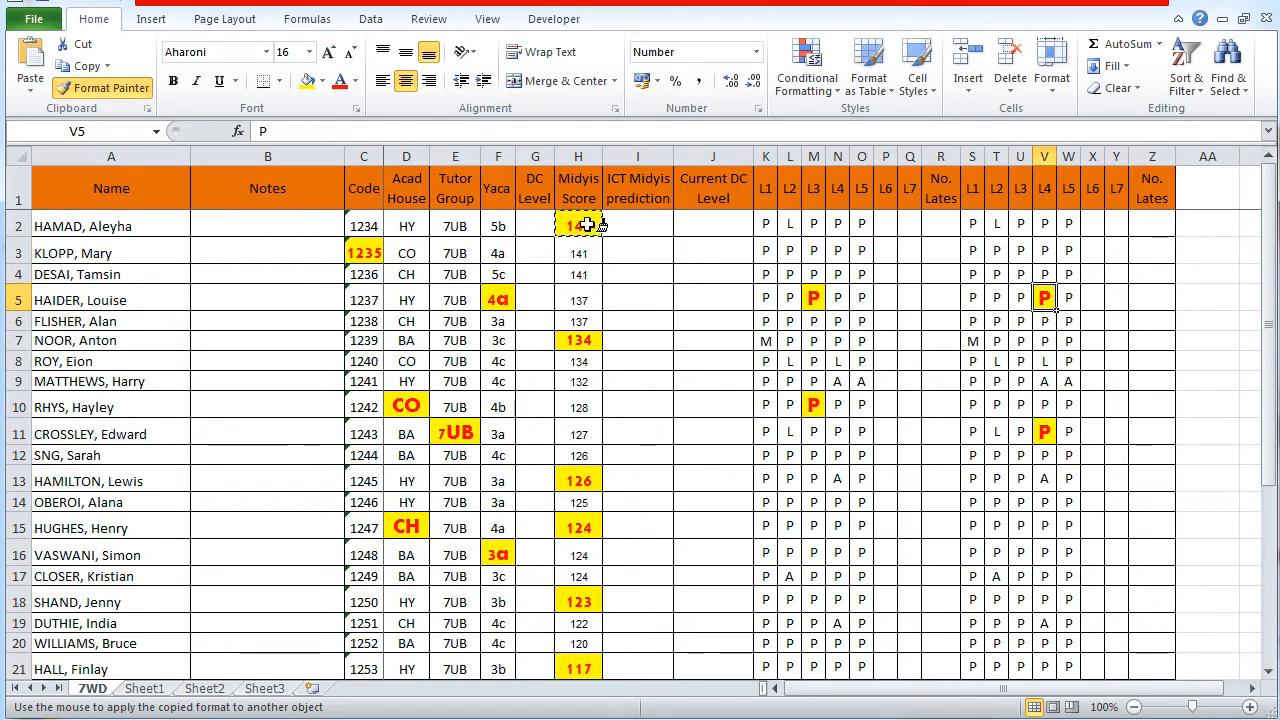
left_click(814, 554)
left_click(1068, 601)
left_click(1020, 502)
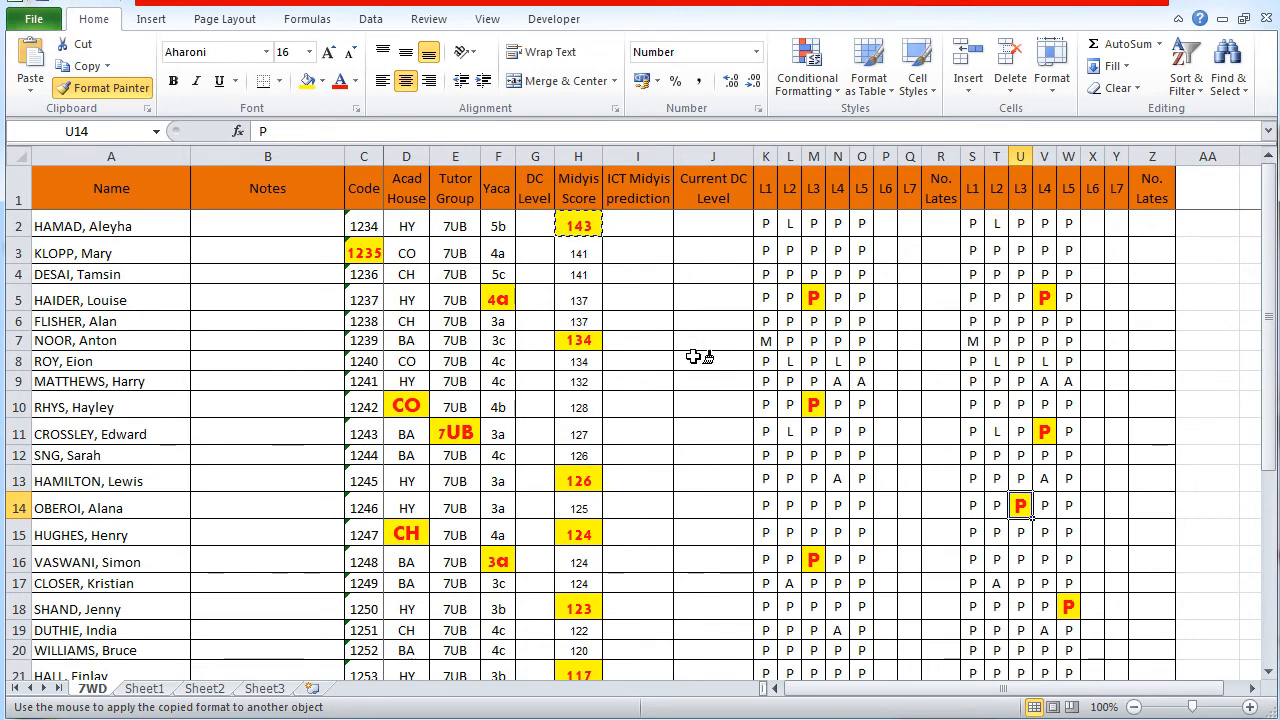
key("Escape")
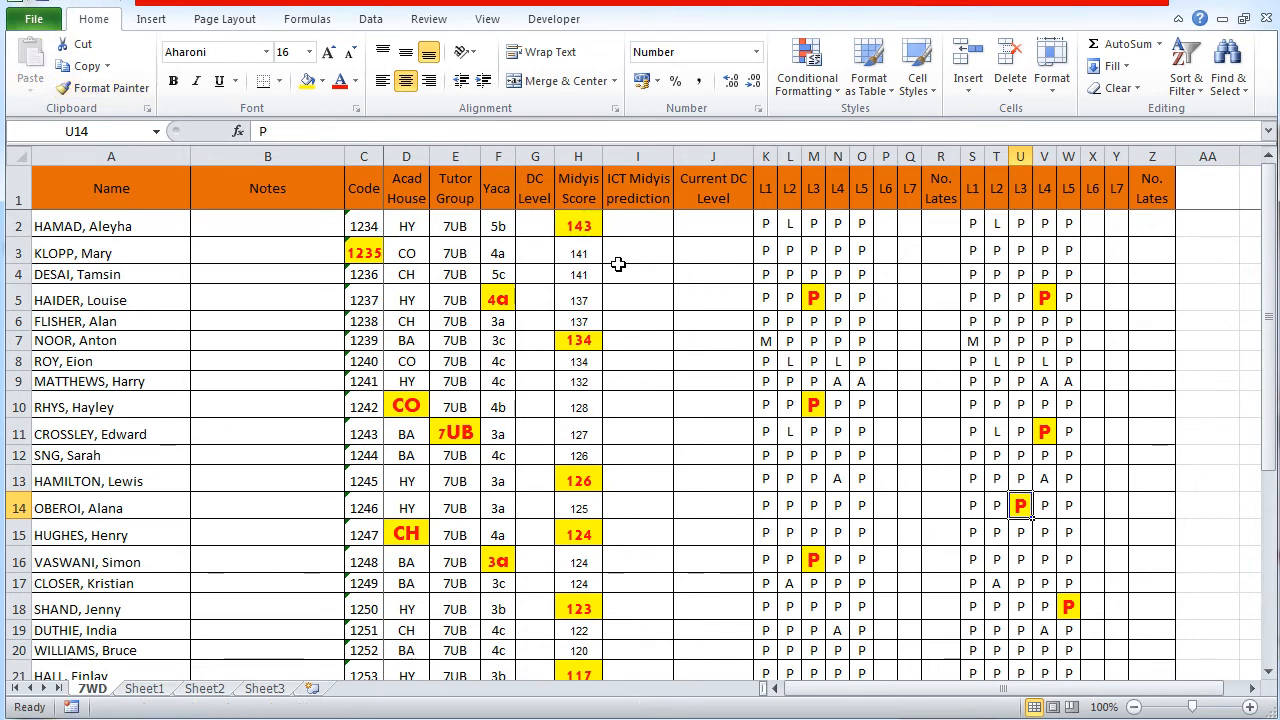